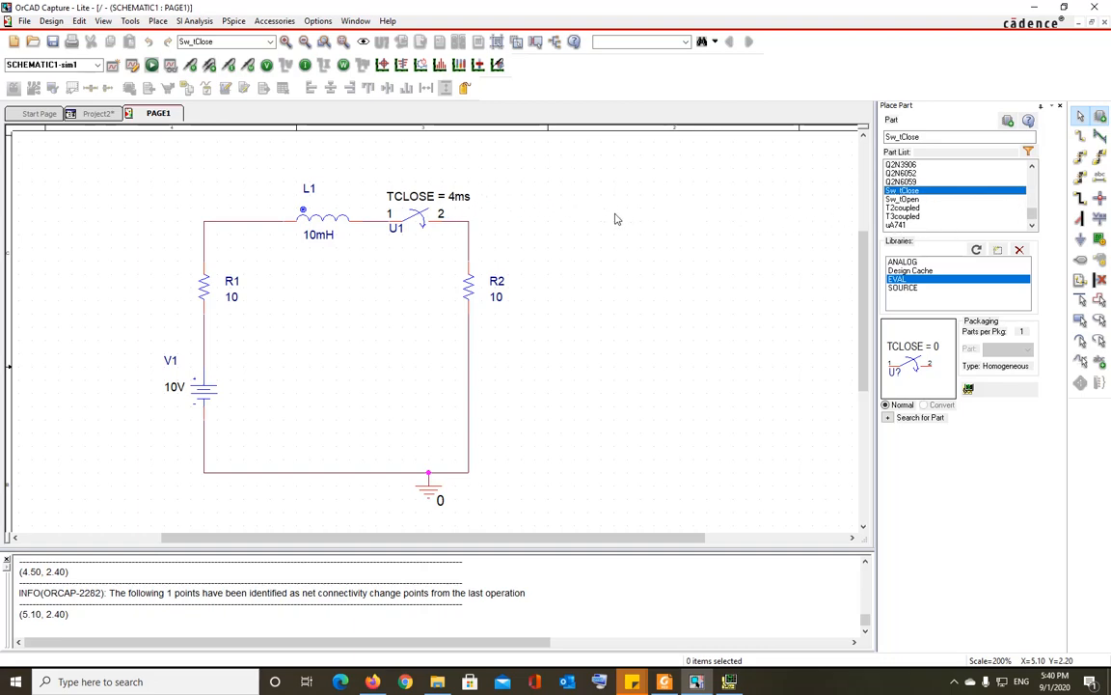
Place a trial Sw_tClose switch beside the circuit to view its TCLOSE property, and delete that switch.
double_click(911, 190)
key(Escape)
key(Escape)
click(659, 322)
double_click(638, 253)
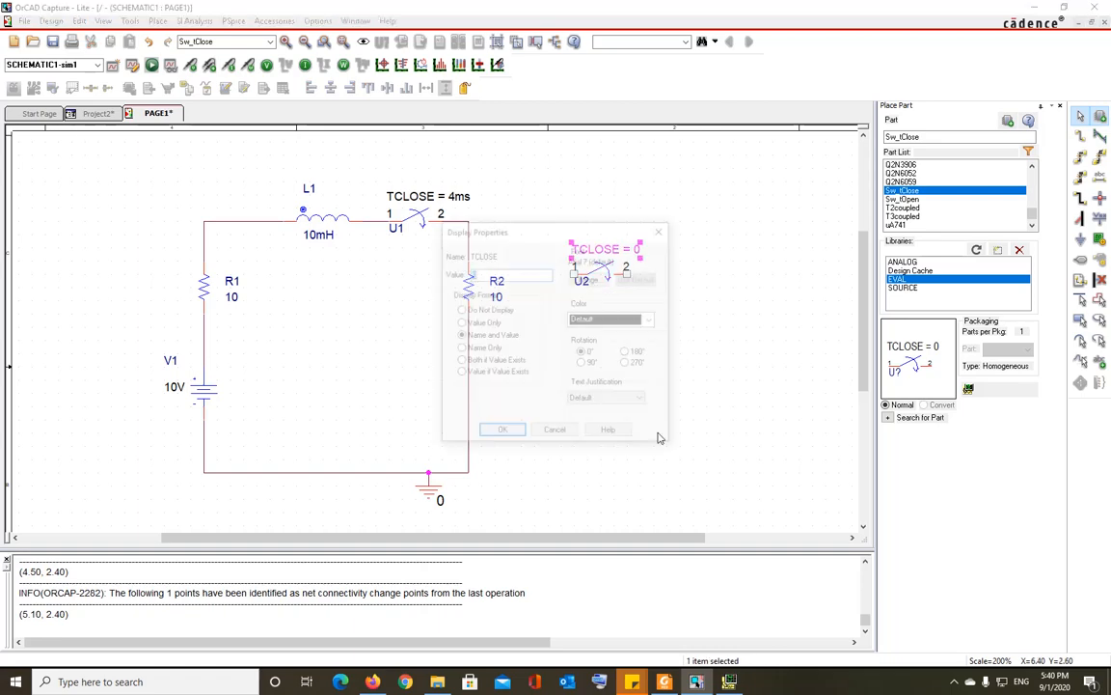
click(567, 436)
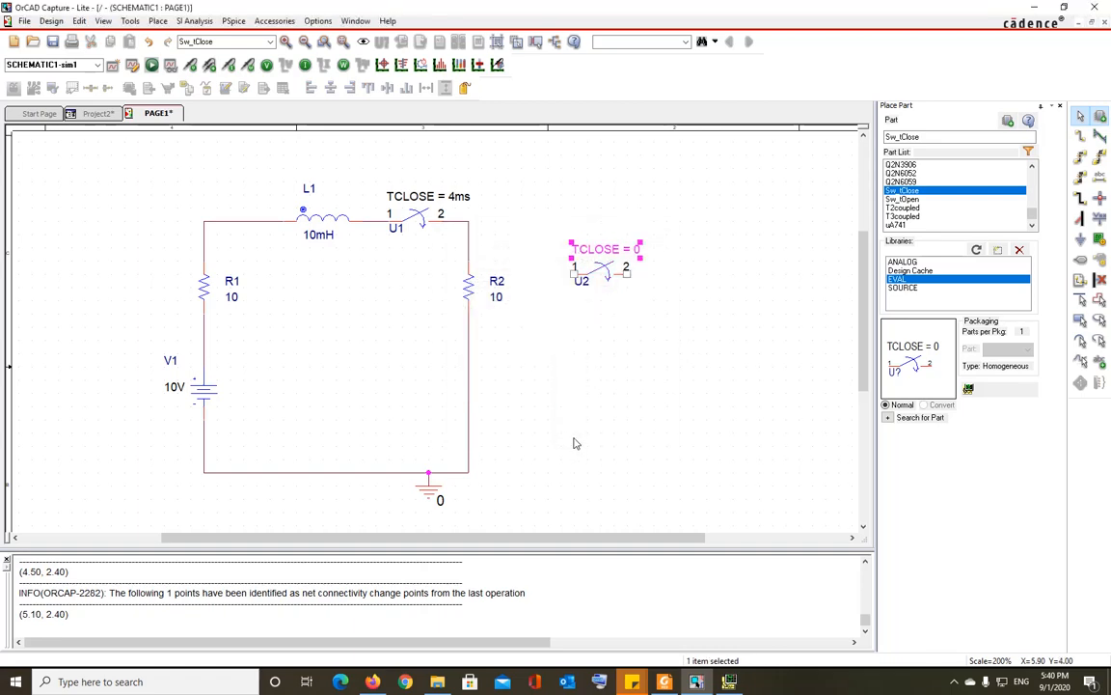
click(612, 280)
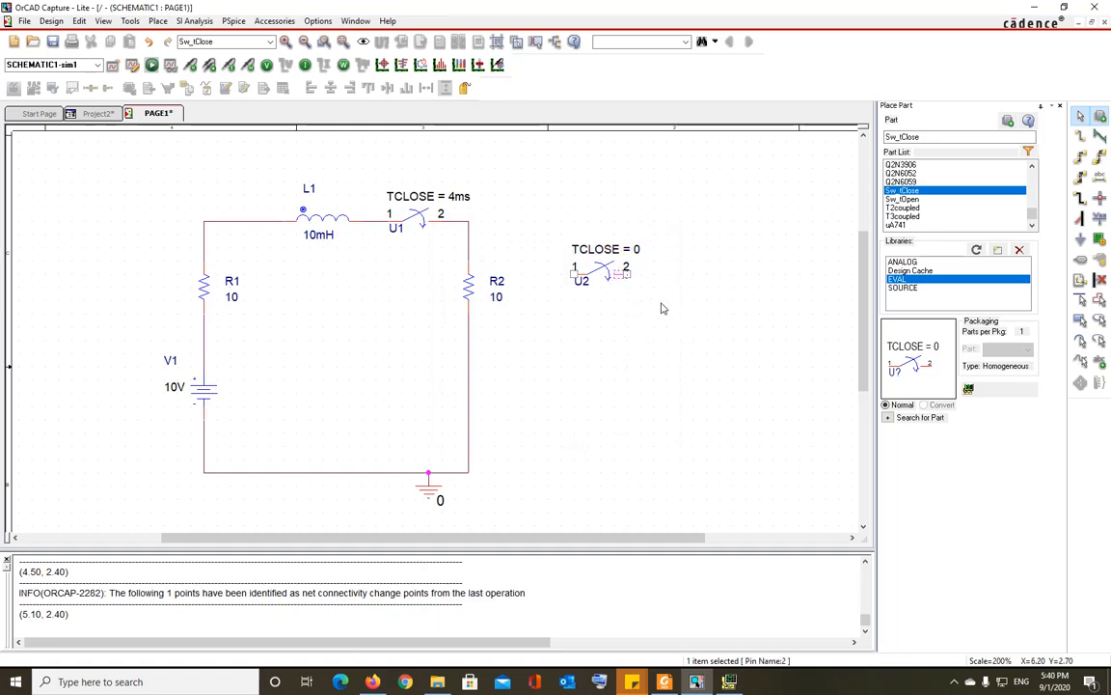
key(Delete)
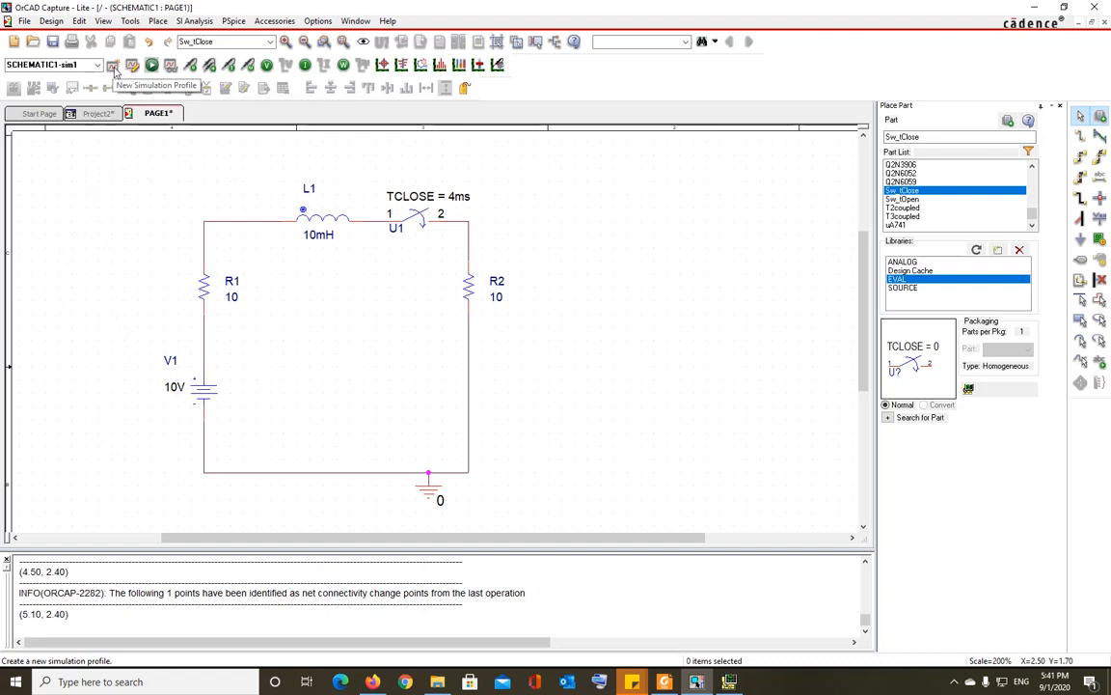
Set the sim1 profile to Time Domain (Transient) with data saving starting after 0 seconds, and run the simulation.
click(121, 64)
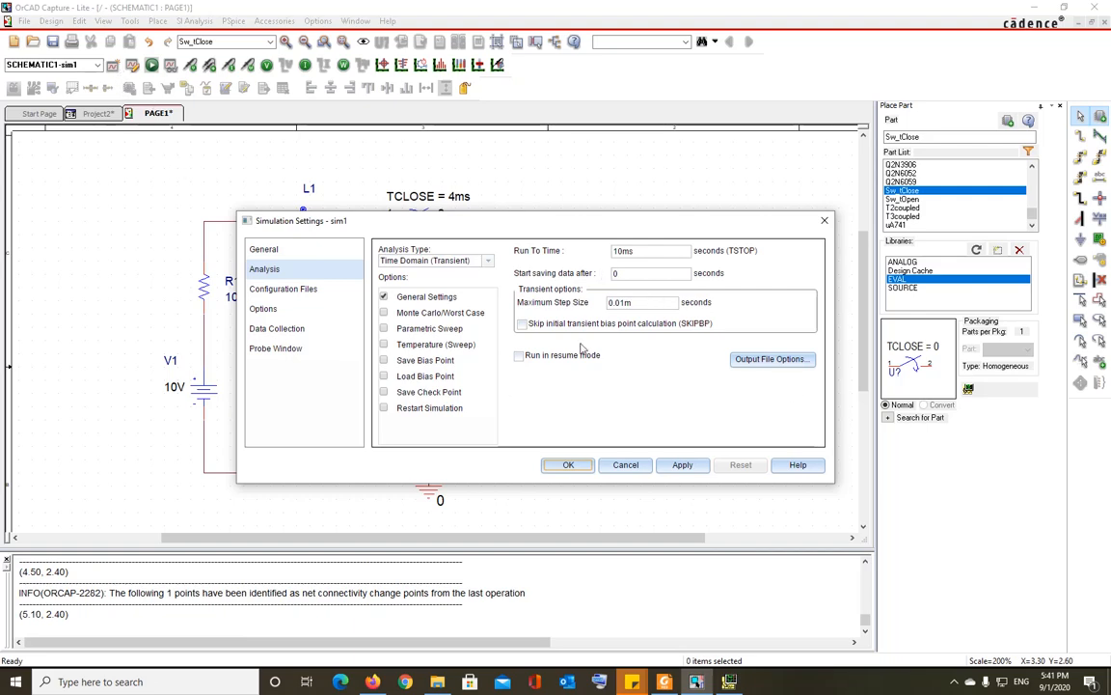
click(487, 260)
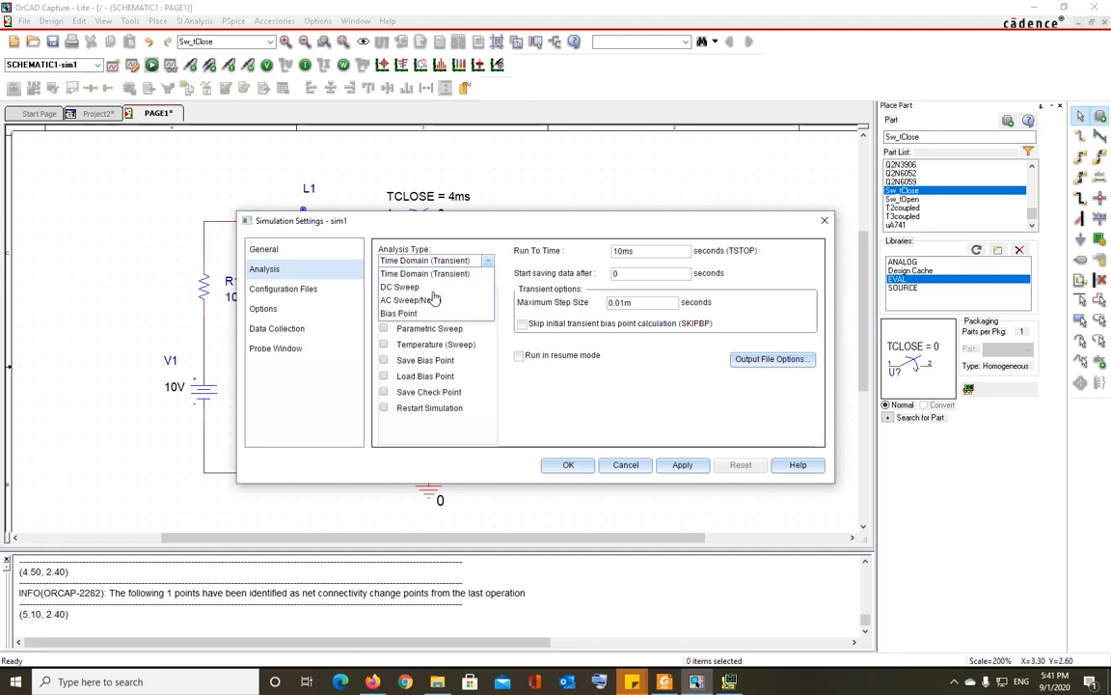
click(400, 273)
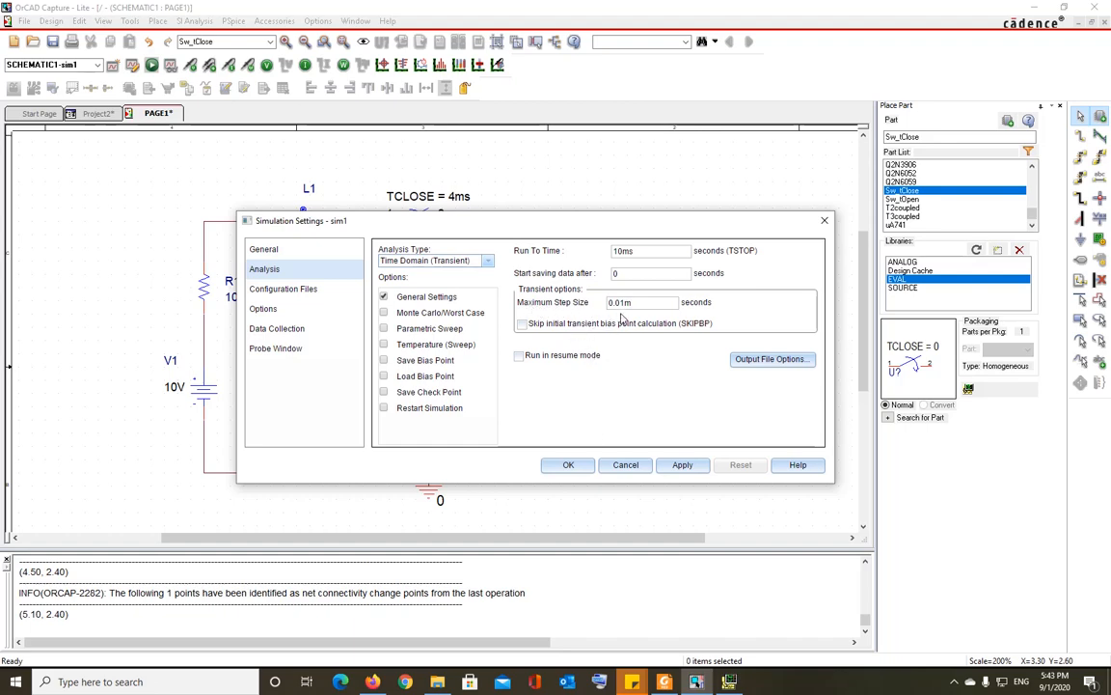
click(615, 273)
text(0)
click(568, 465)
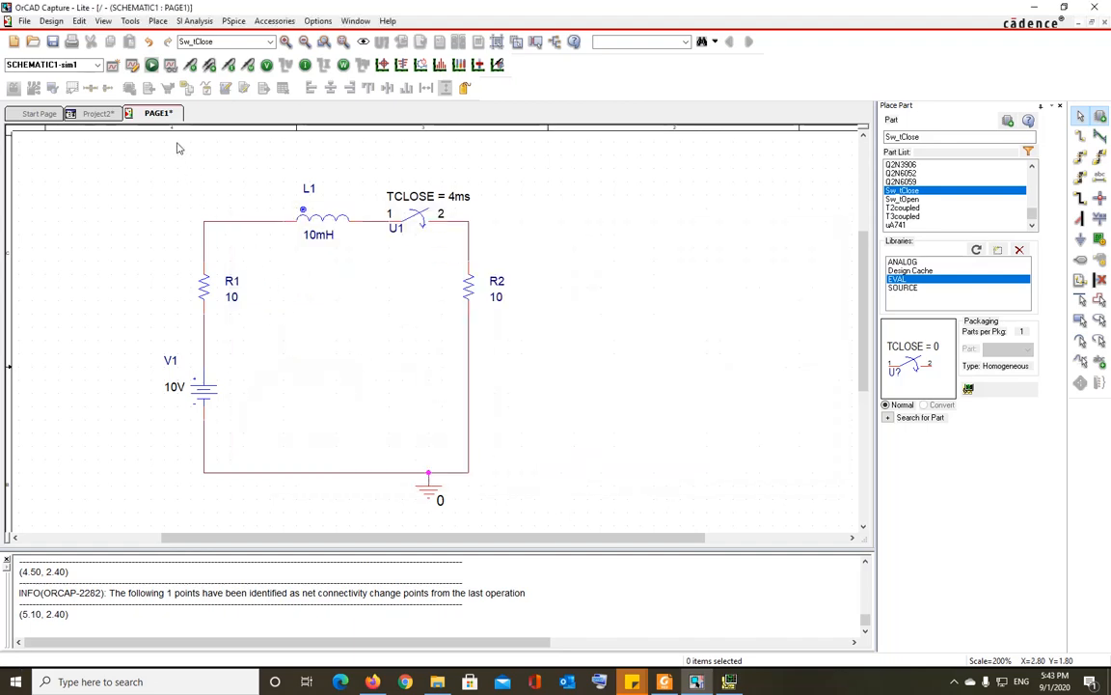
click(151, 64)
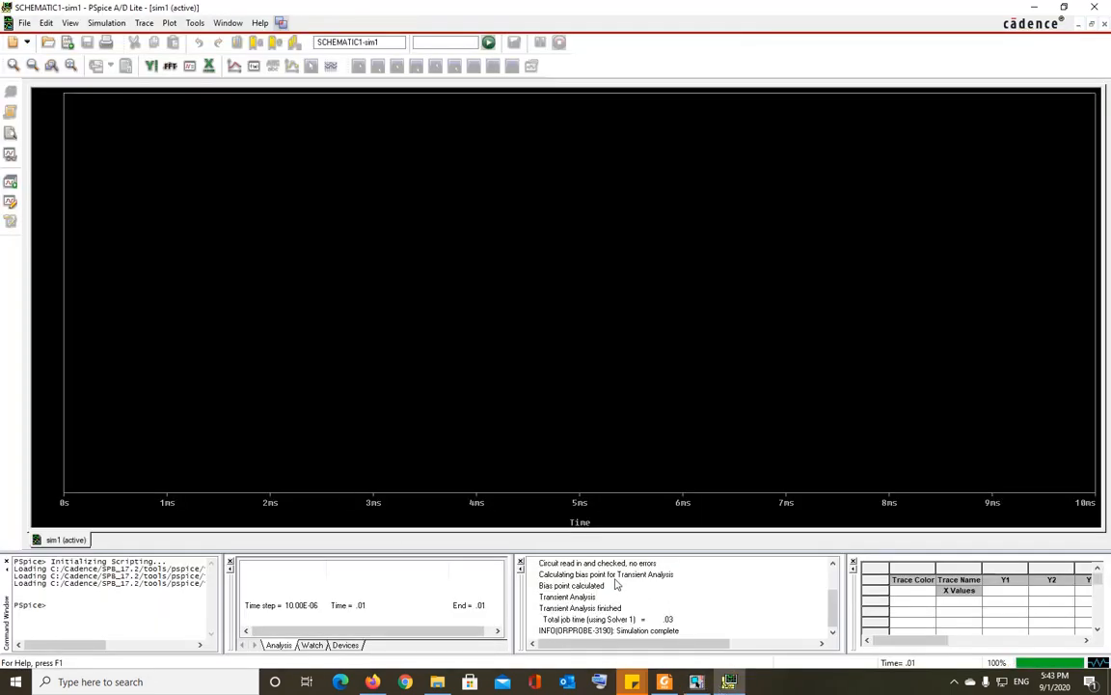
Place a current marker on the left pin of inductor L1 in the schematic and view its current trace in PSpice A/D.
click(697, 682)
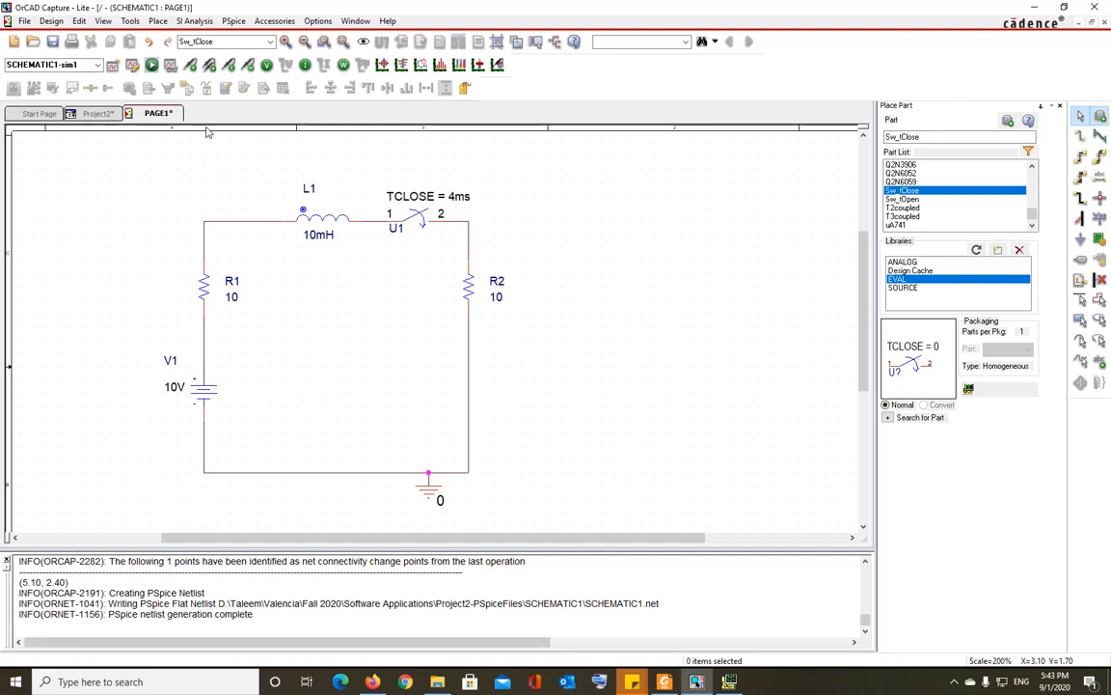
click(208, 65)
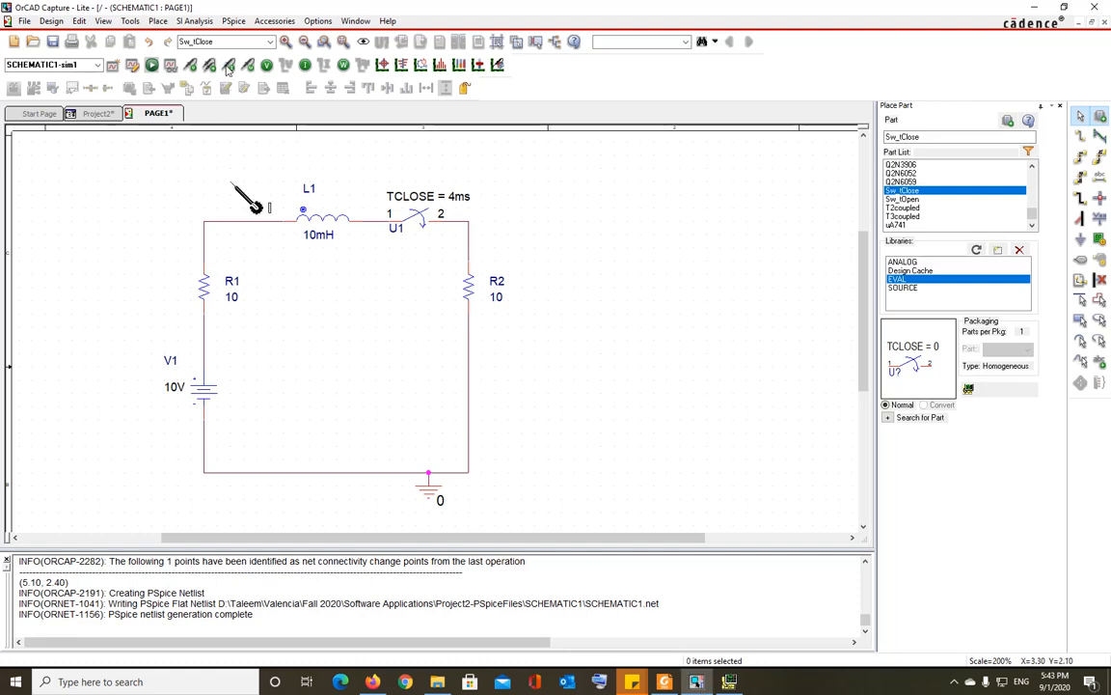
click(293, 255)
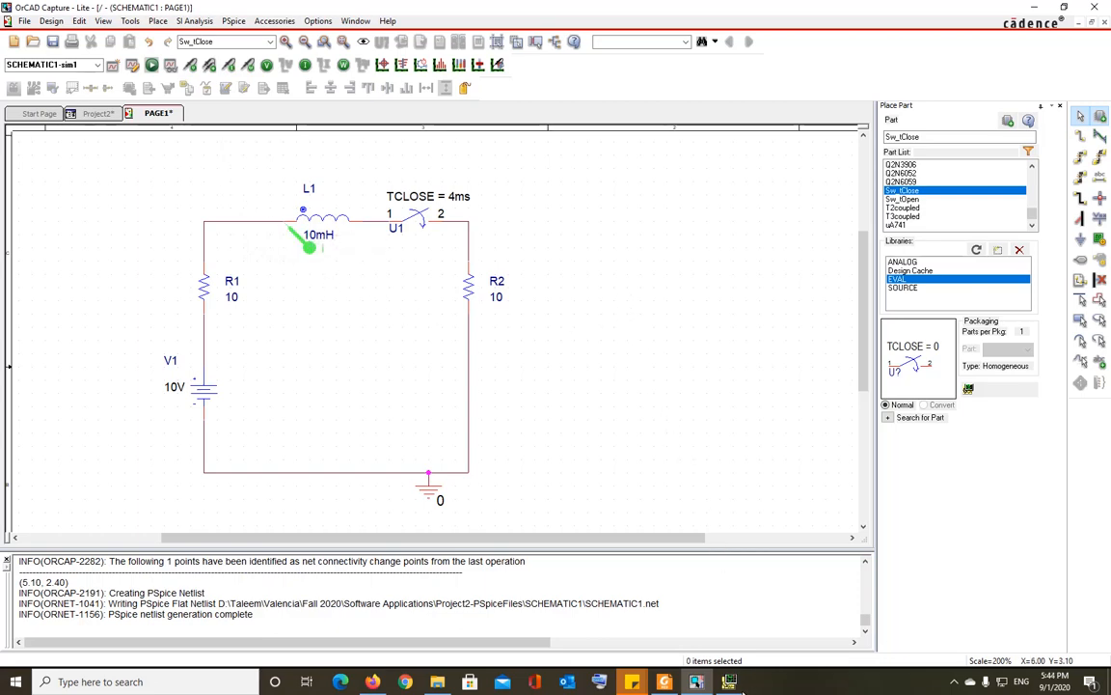
click(738, 686)
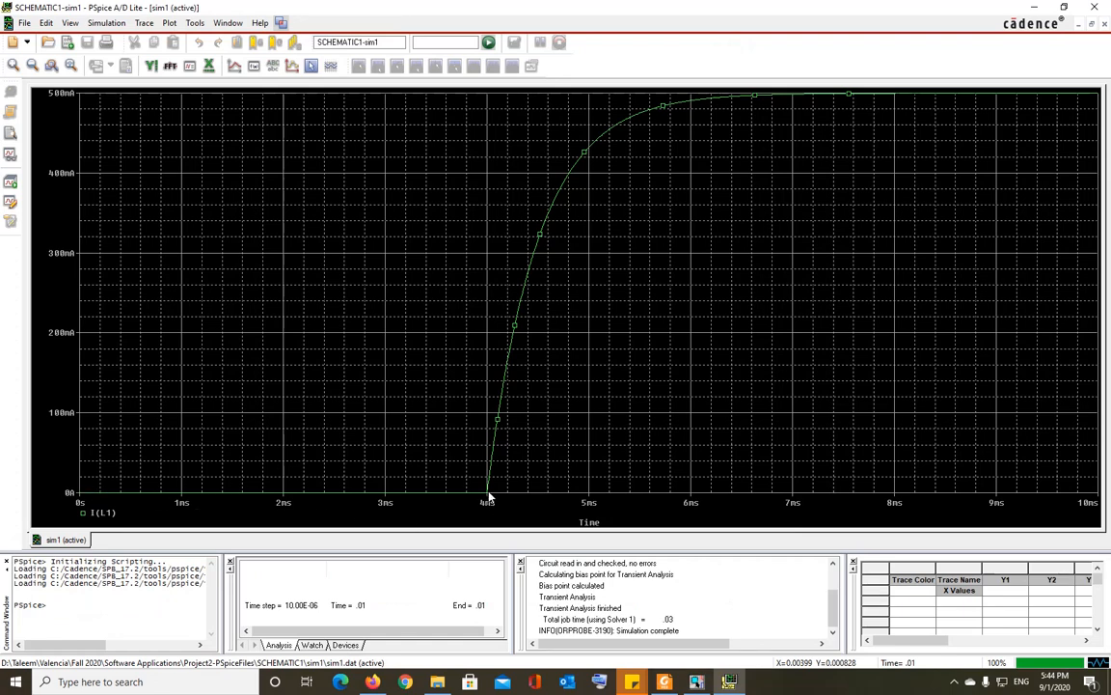
key(alt+Tab)
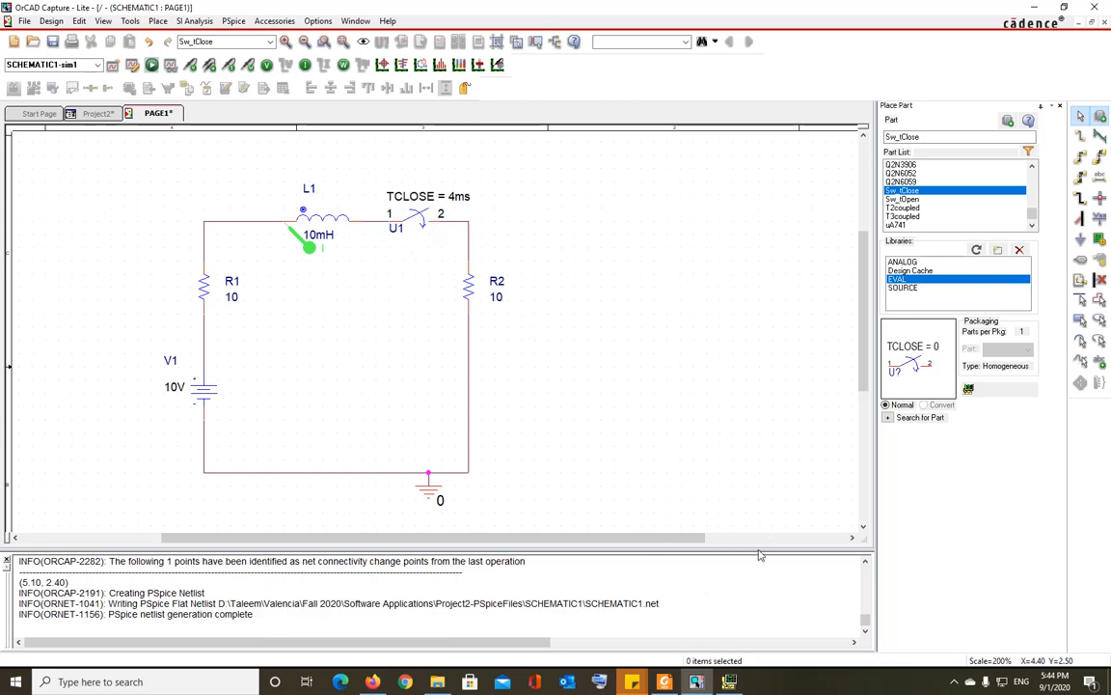
click(735, 682)
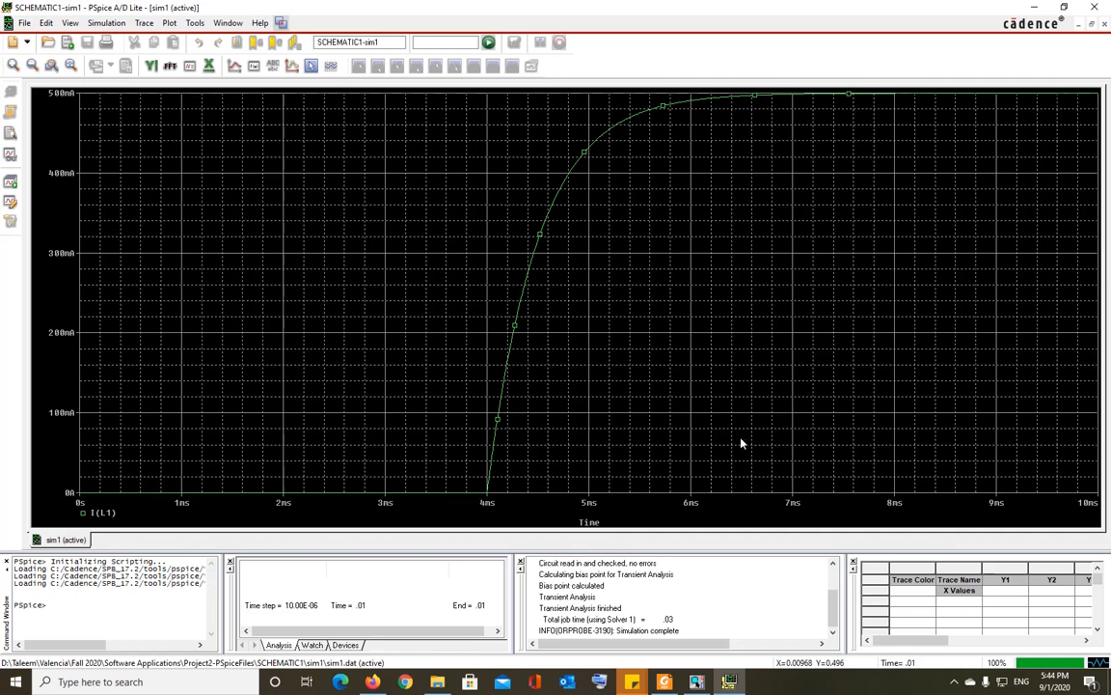
Replace the current marker at L1 with a voltage marker at R2 and view the voltage trace.
key(alt+Tab)
click(307, 247)
key(Delete)
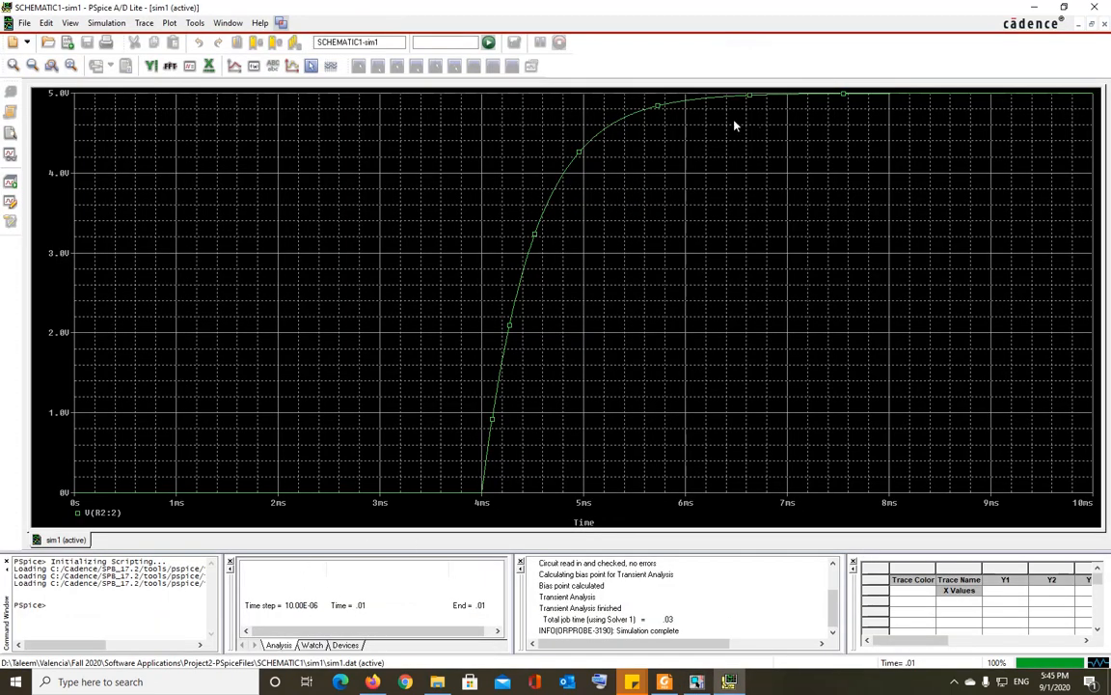
Place differential voltage markers across inductor L1, positive on its left side and negative on its right, and view the trace in PSpice A/D.
click(728, 682)
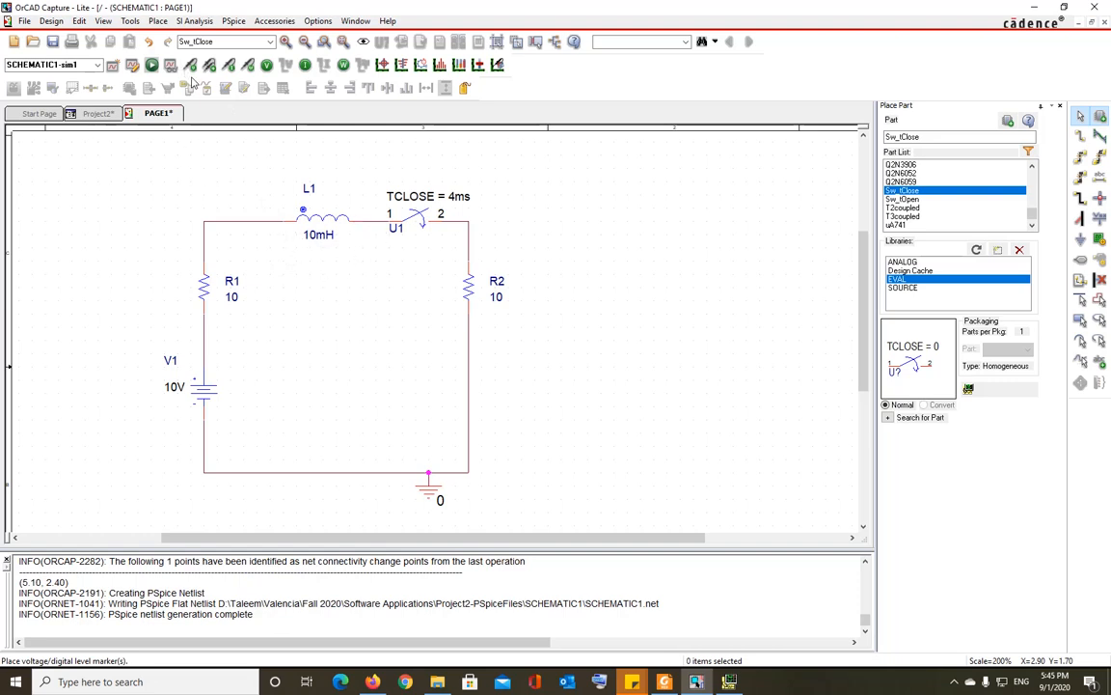
click(289, 224)
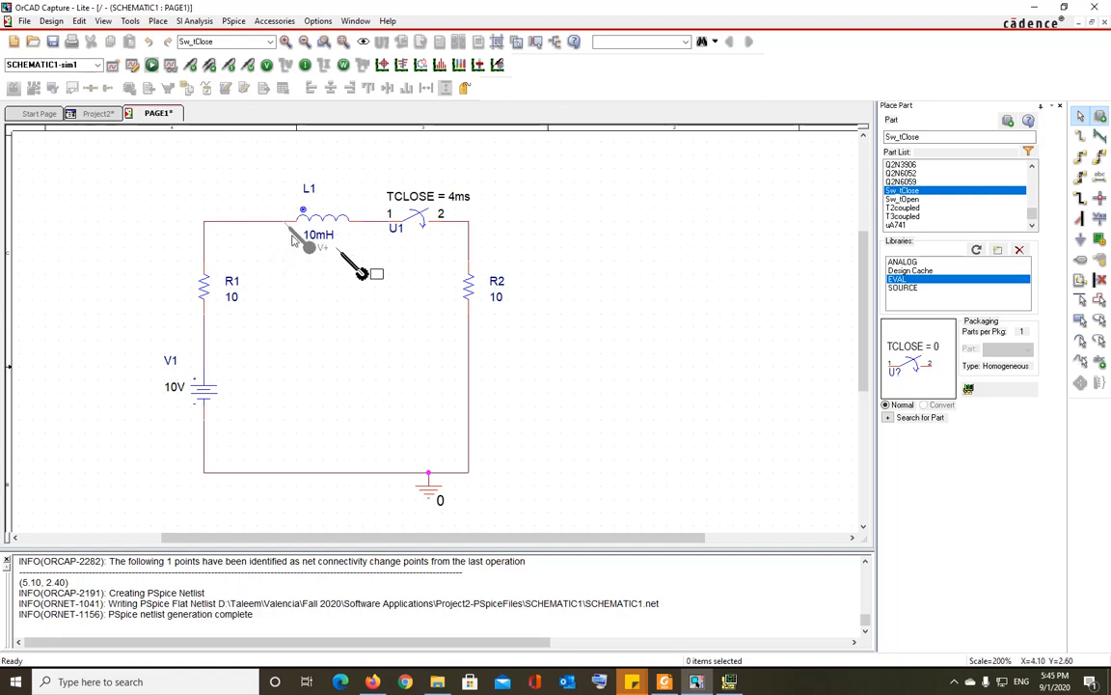
click(369, 225)
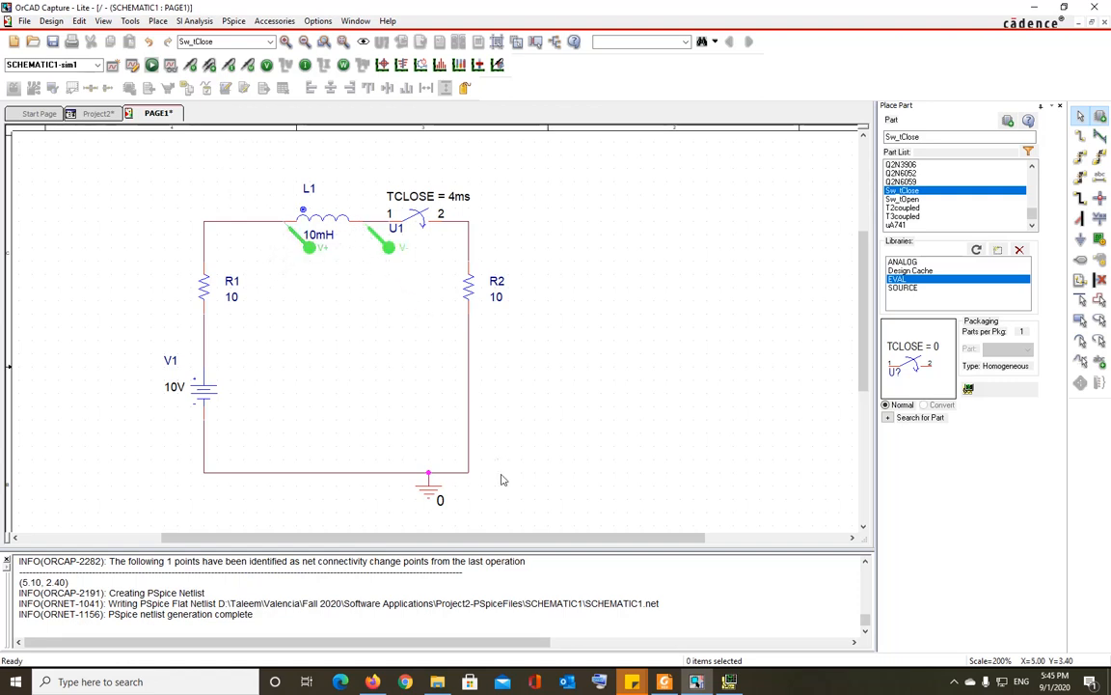
click(731, 682)
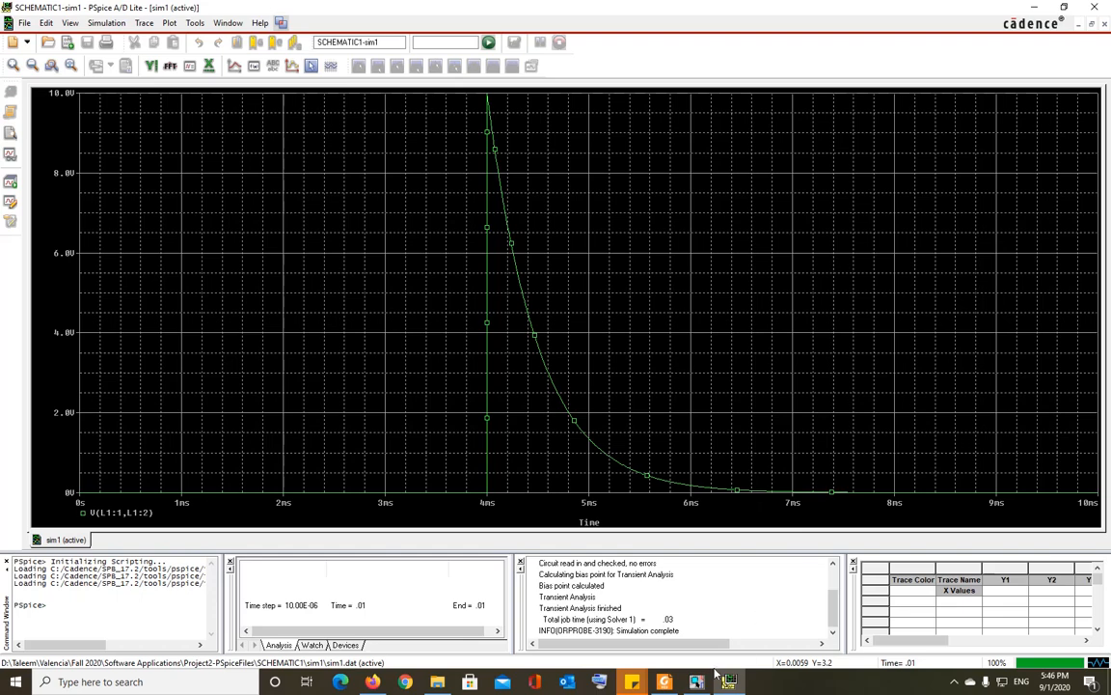
Set the simulation profile to start saving data after 2ms and rerun the simulation from the schematic.
key(alt+Tab)
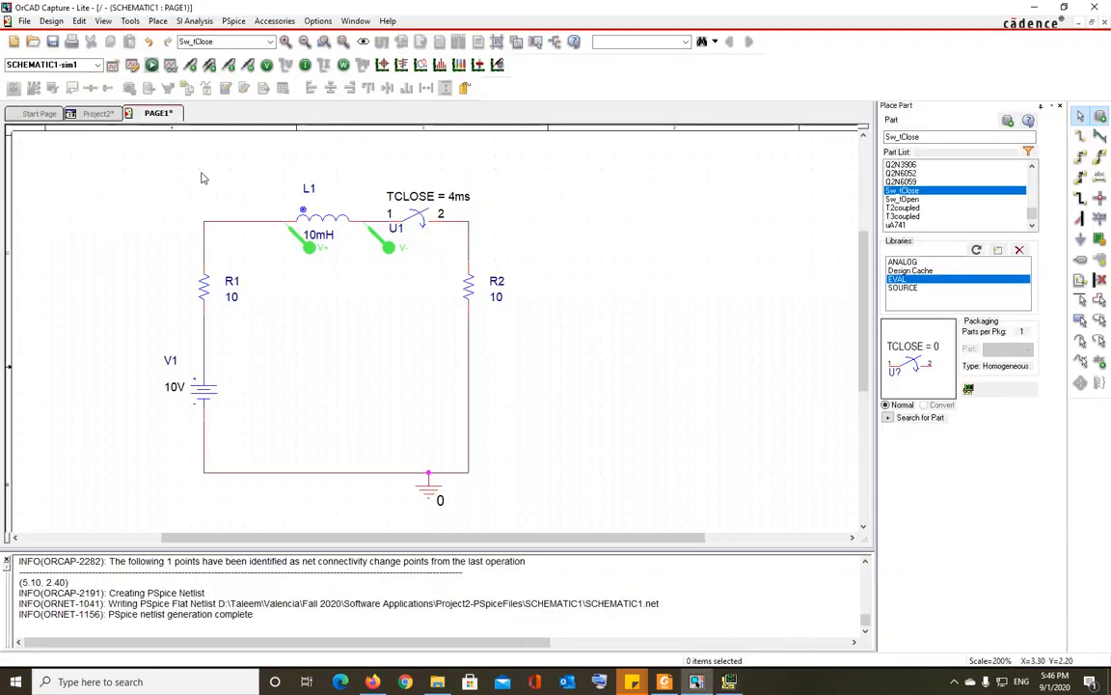
click(130, 66)
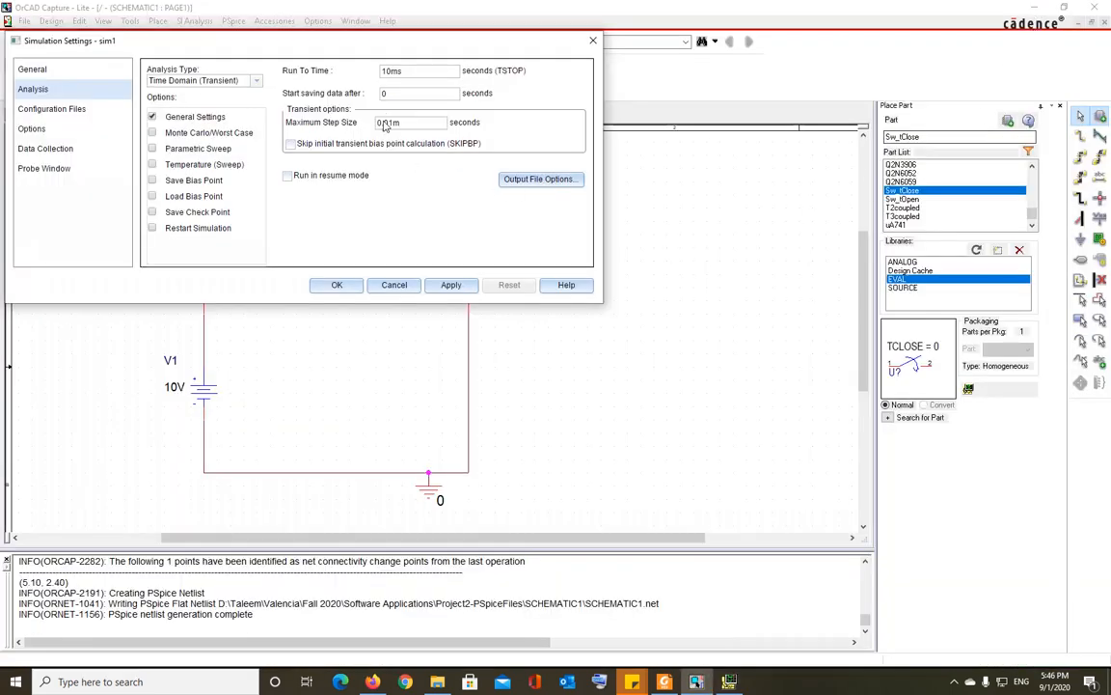
double_click(408, 92)
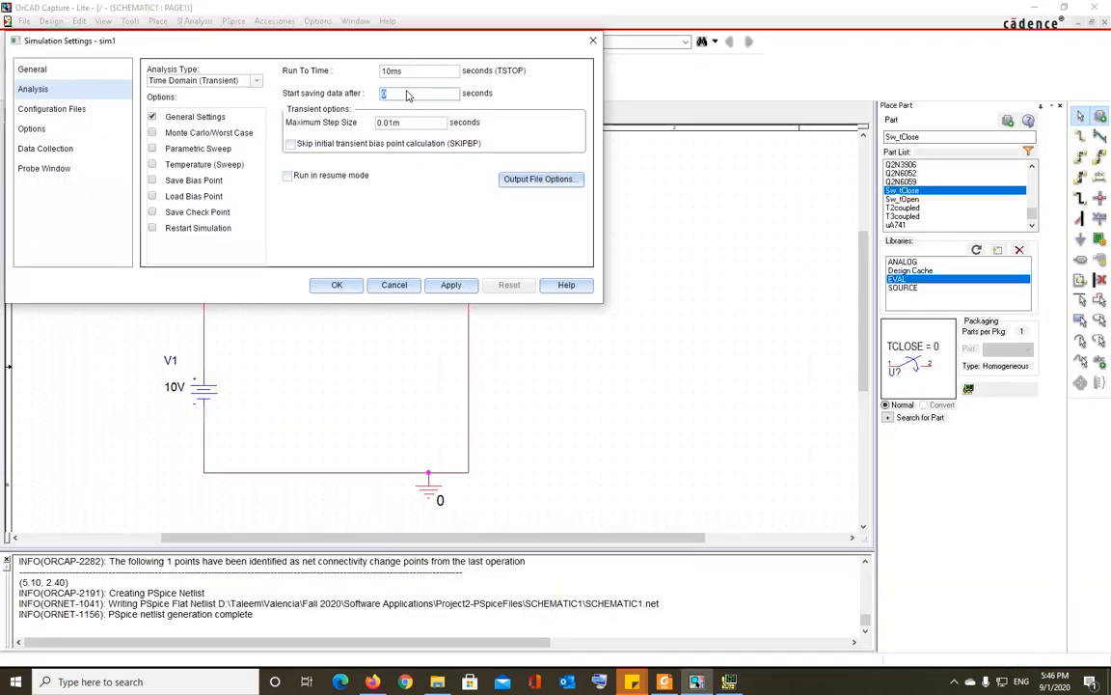
text(2ms)
click(314, 286)
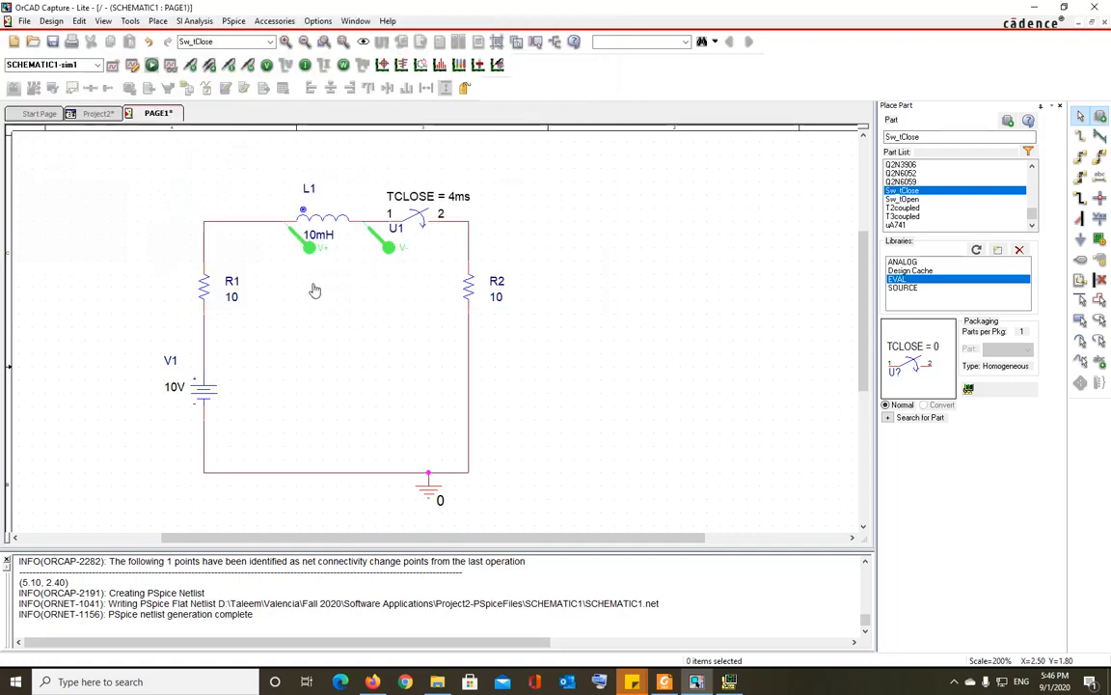
click(152, 64)
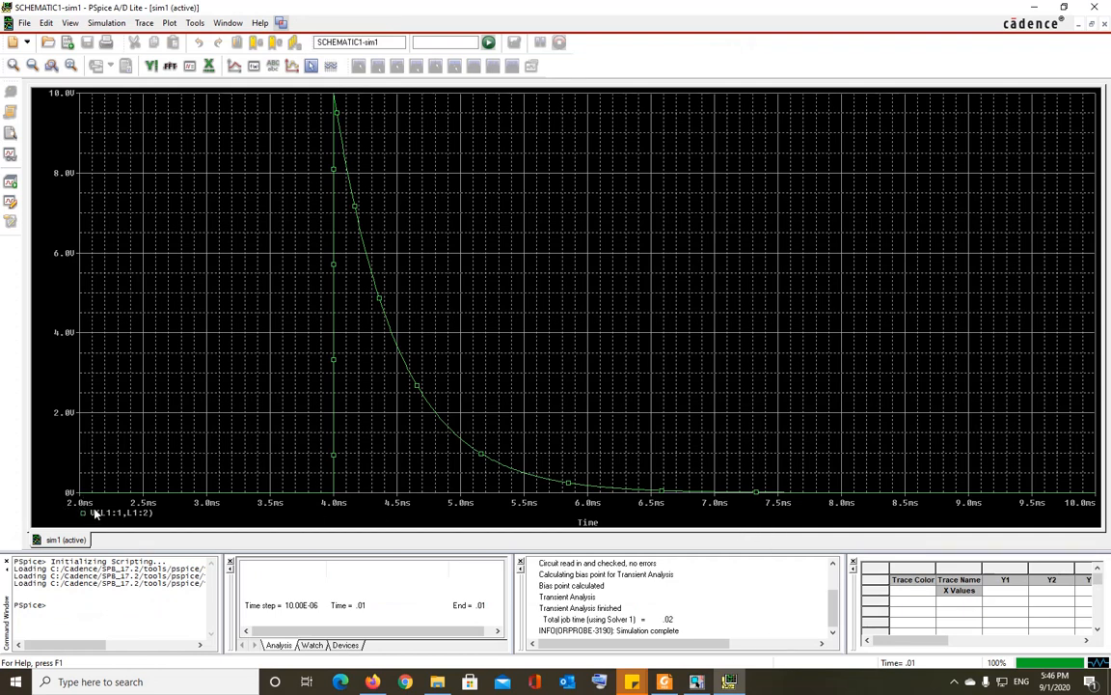
Review the transient analysis settings of the sim1 profile and close them without changes.
click(697, 682)
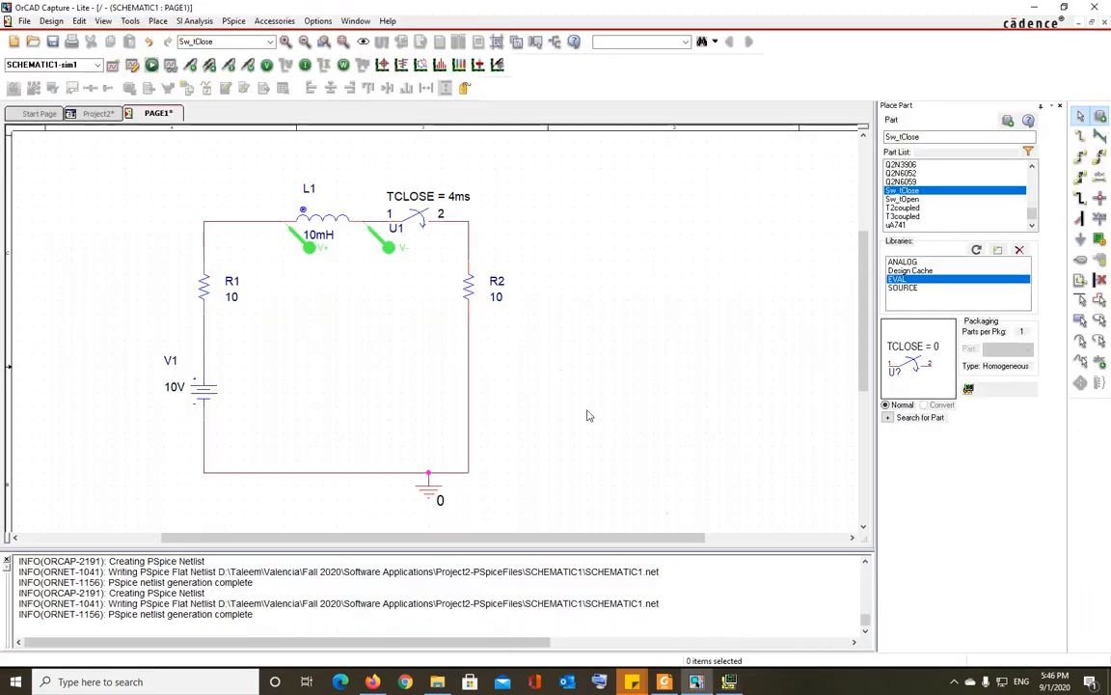
click(135, 66)
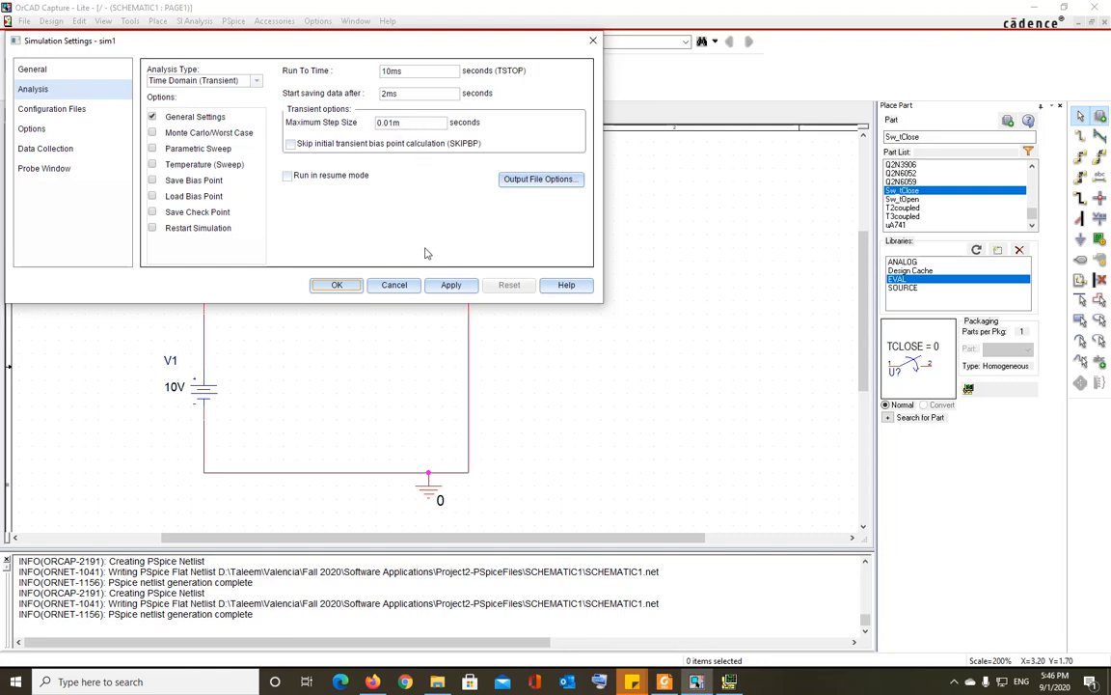
click(391, 284)
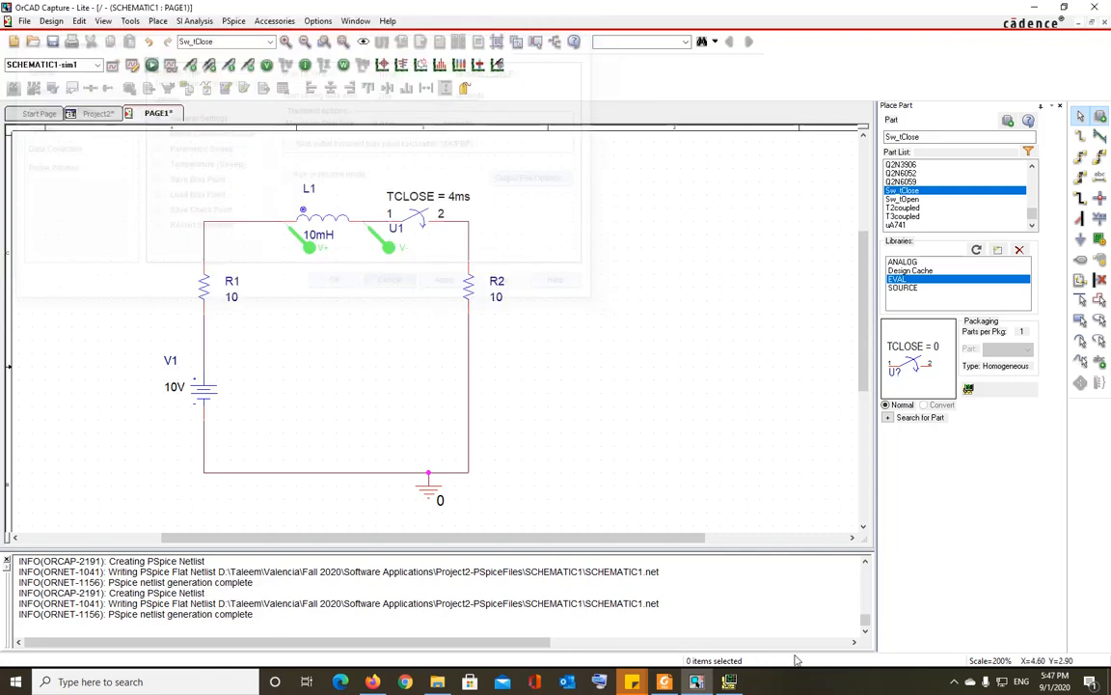
Turn on the cursors in the PSpice A/D plot and close the output, simulation status and command windows, leaving only the cursor table.
click(728, 681)
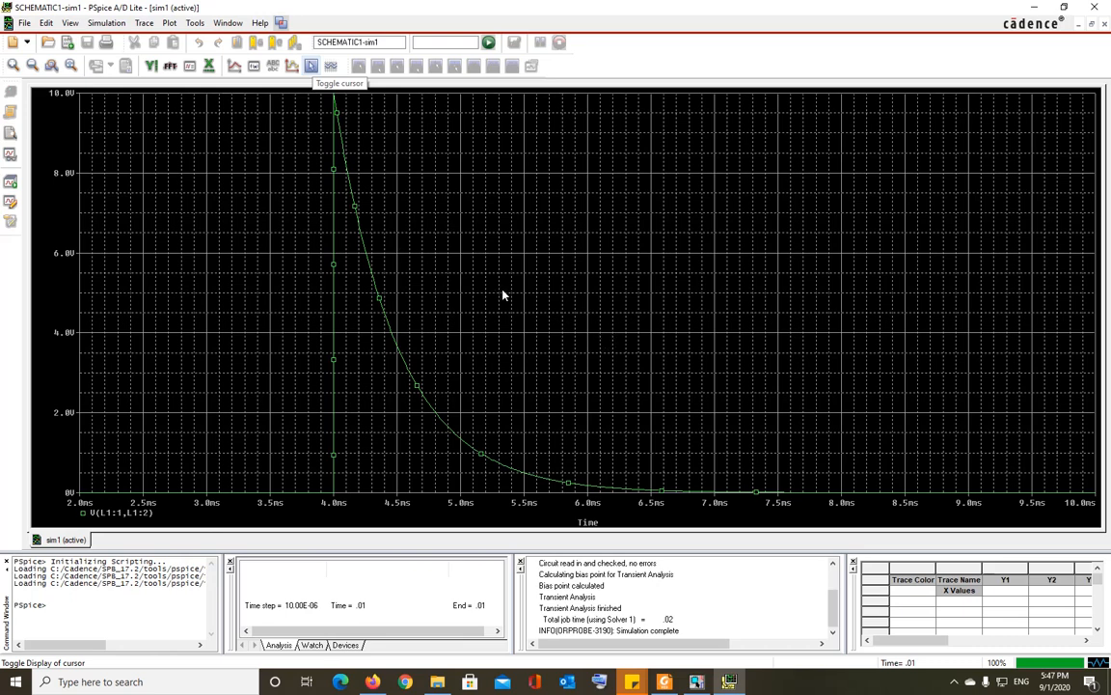
click(312, 65)
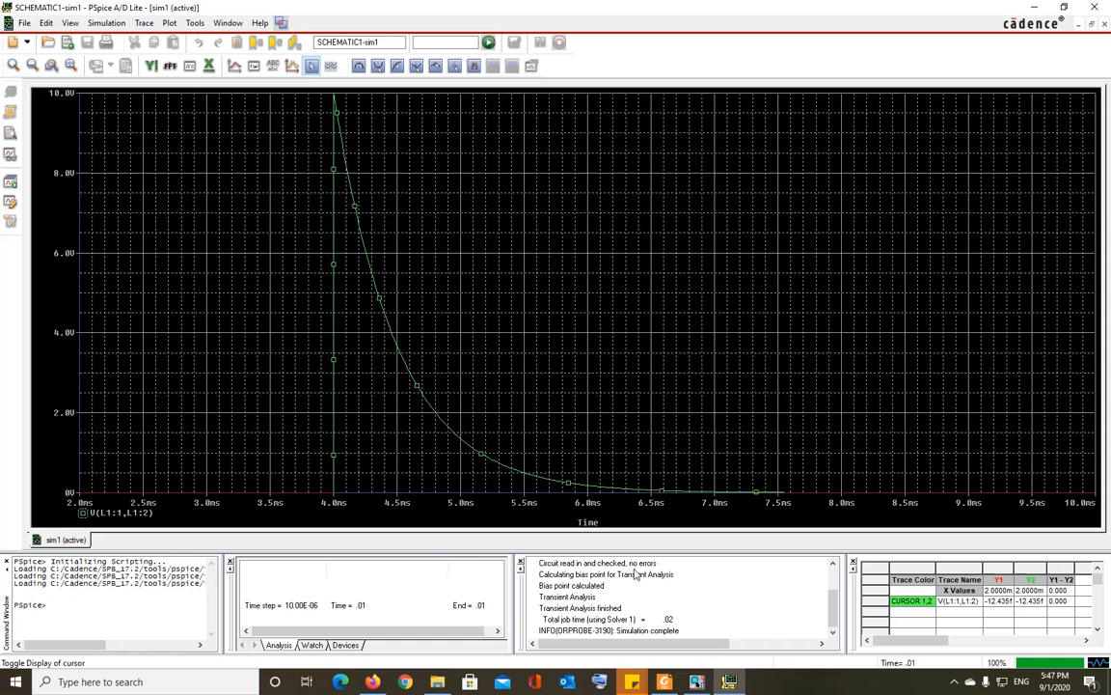
click(522, 564)
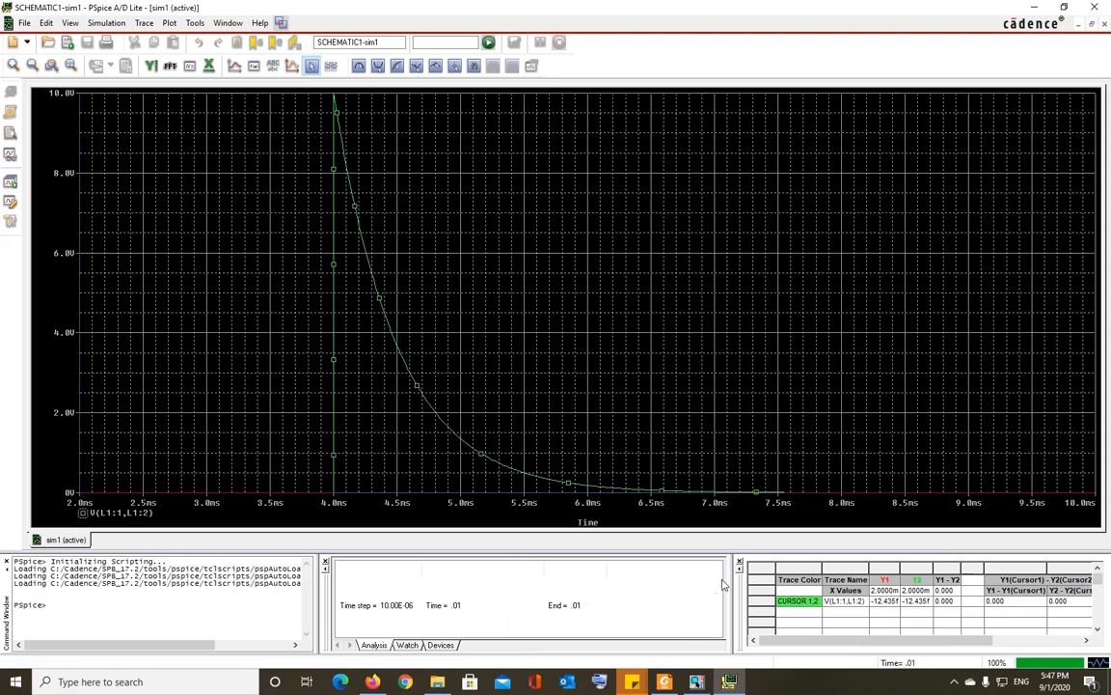
click(325, 560)
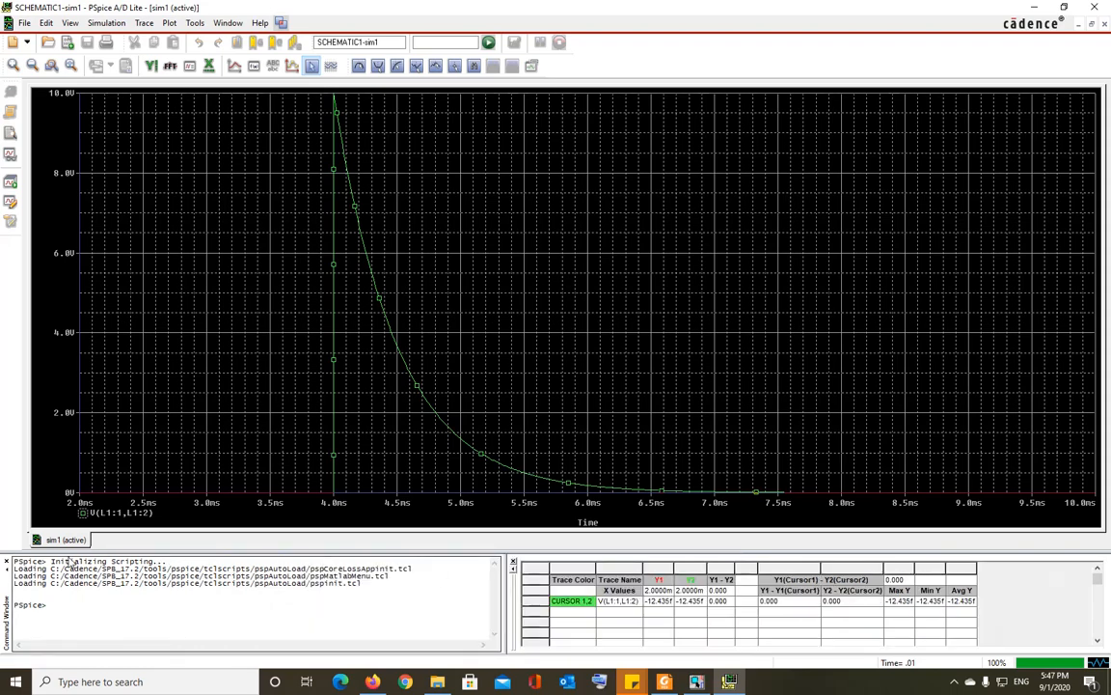
click(6, 560)
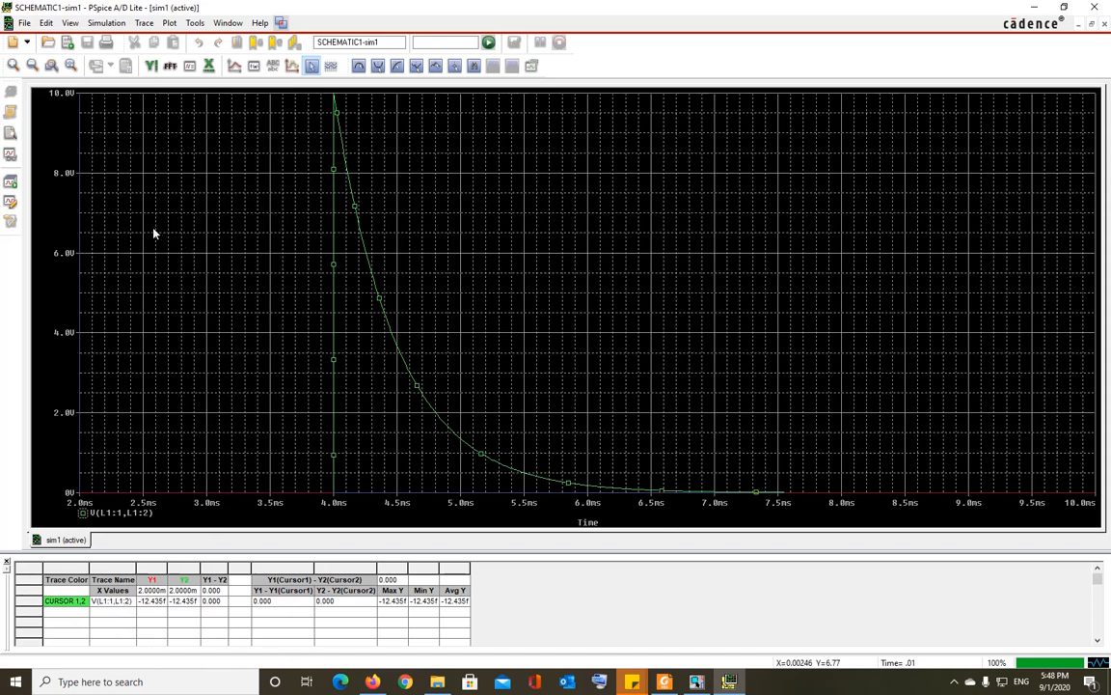
Position the first cursor at about 4.53 ms and the second at about 5.04 ms on the L1 voltage trace.
drag(136, 227, 401, 229)
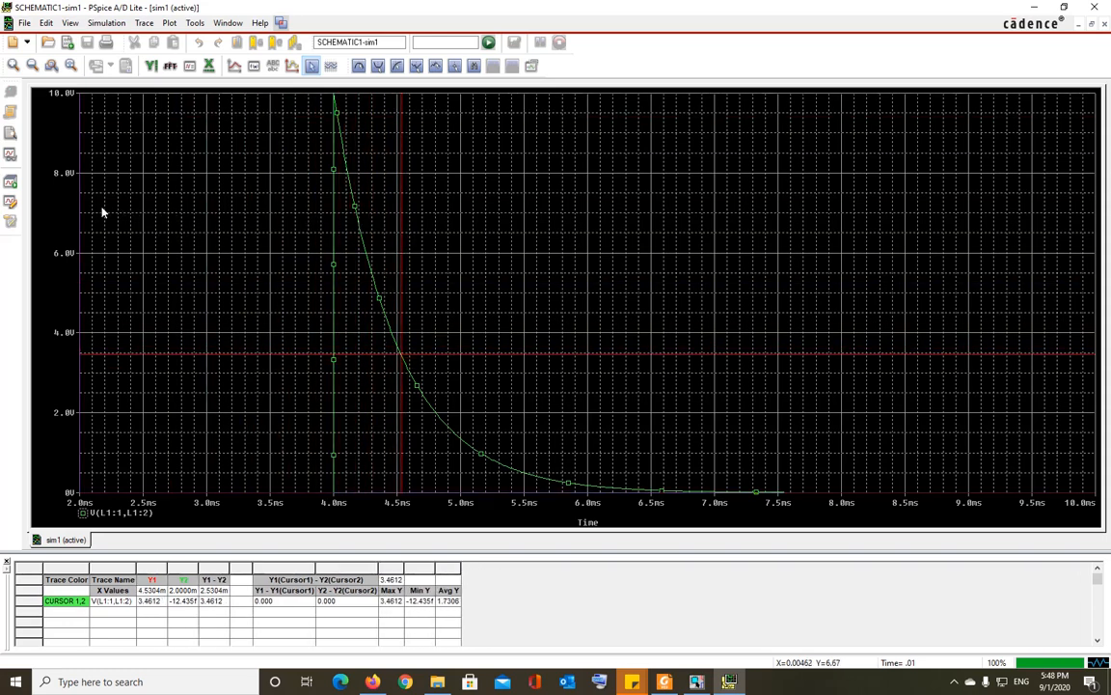
right_drag(106, 213, 464, 240)
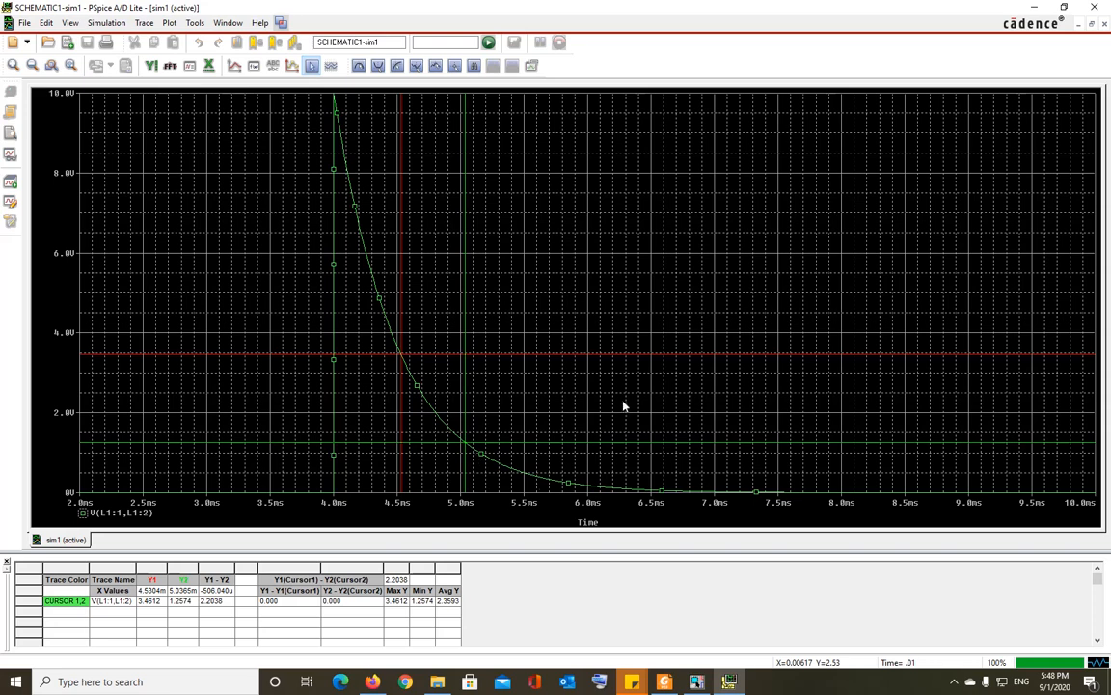
Move the first cursor to about 5.03 ms and the second to about 5.02 ms on the L1 voltage trace.
click(464, 242)
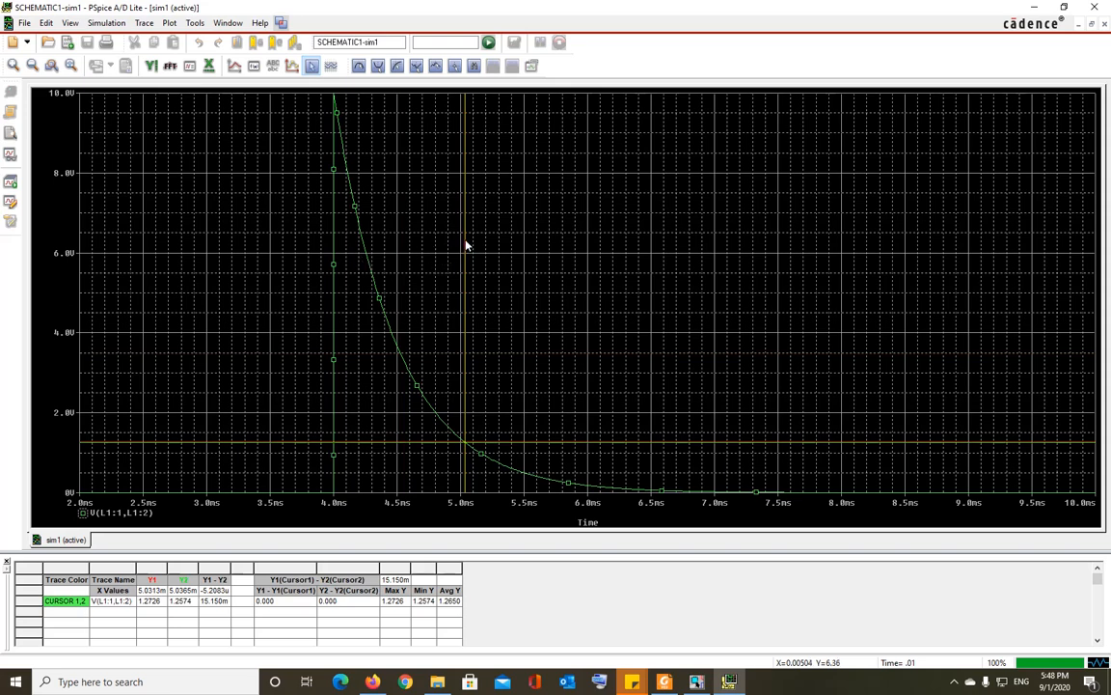
right_click(460, 248)
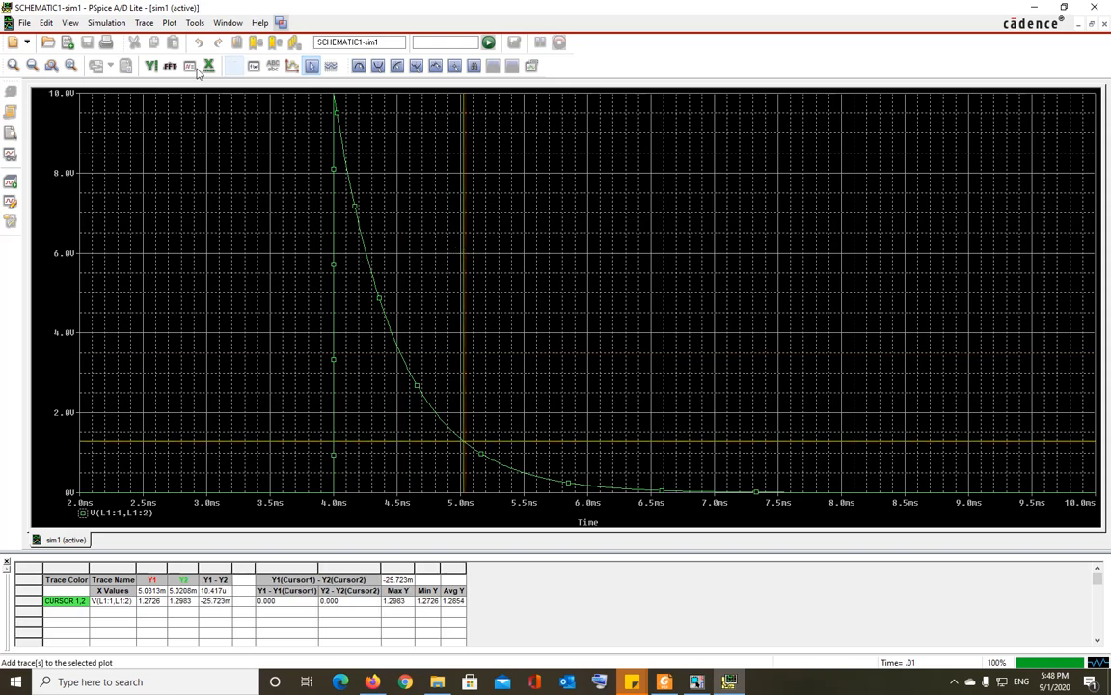
Change the Probe cursor colours to yellow for cursor 1 and cyan for cursor 2.
click(193, 23)
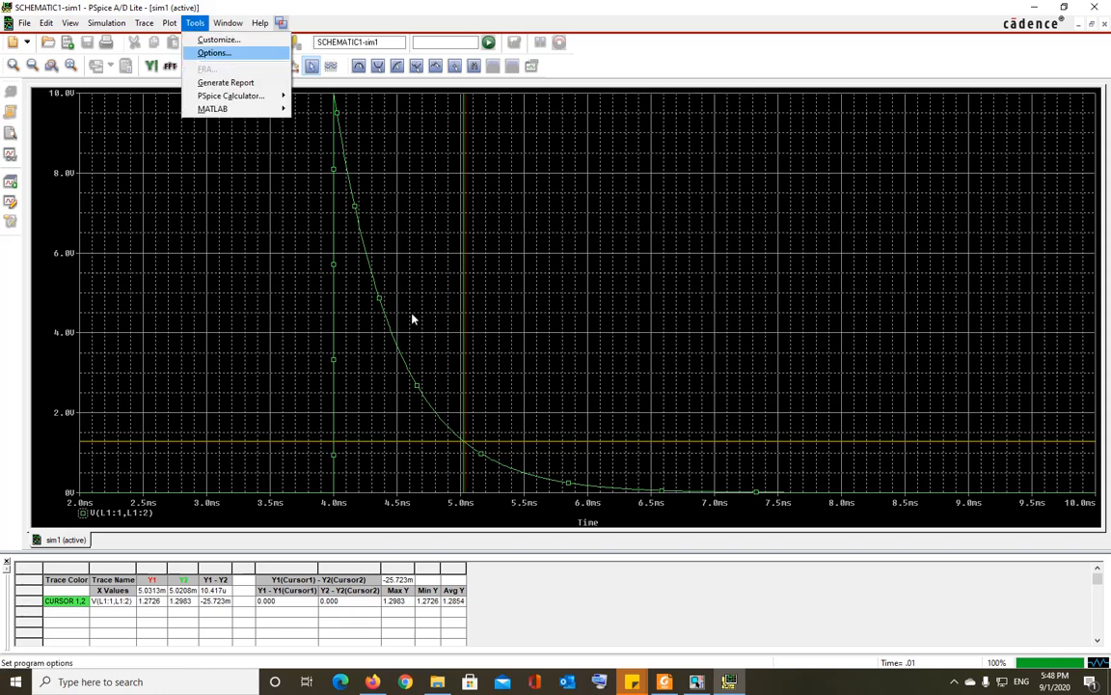
key(Return)
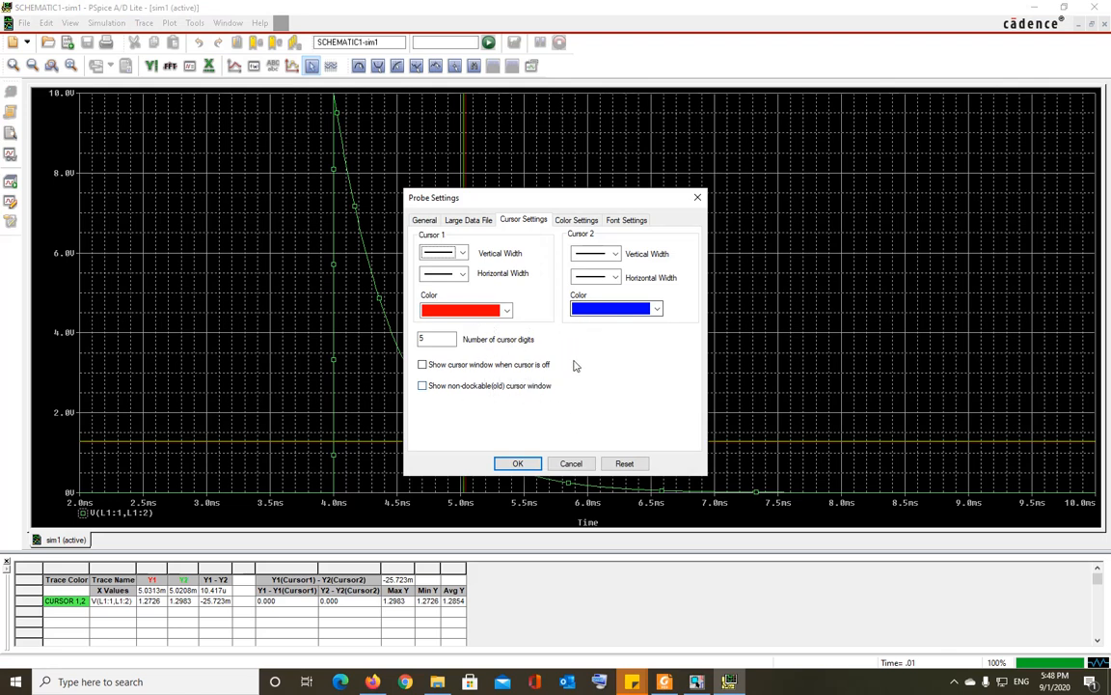
click(472, 309)
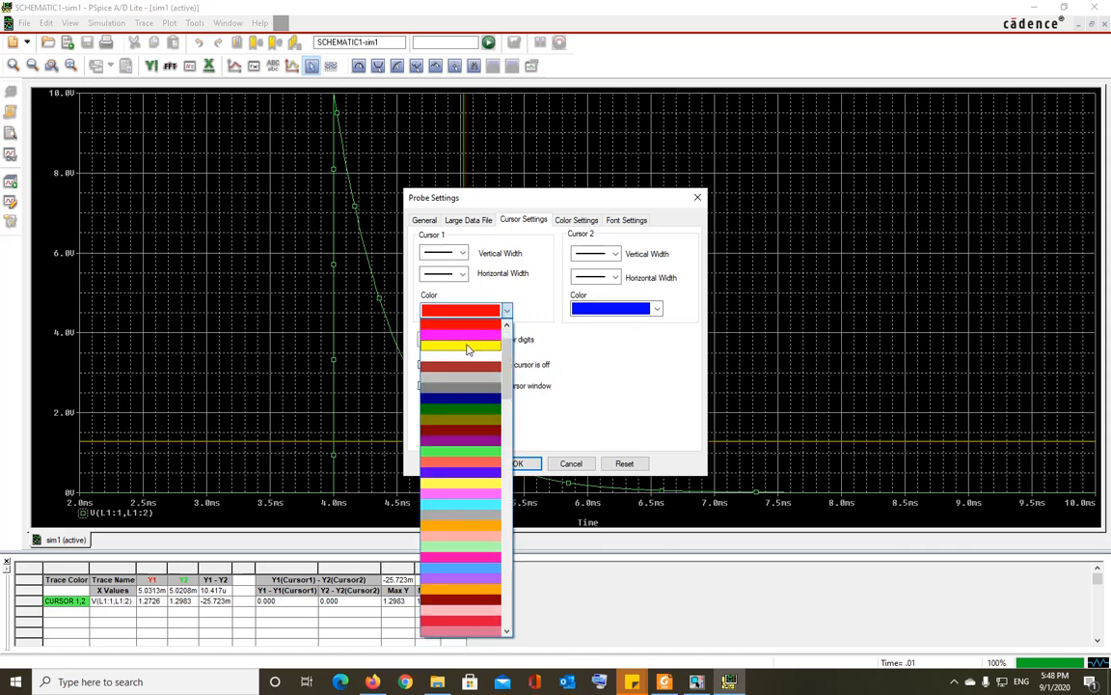
click(473, 346)
click(658, 310)
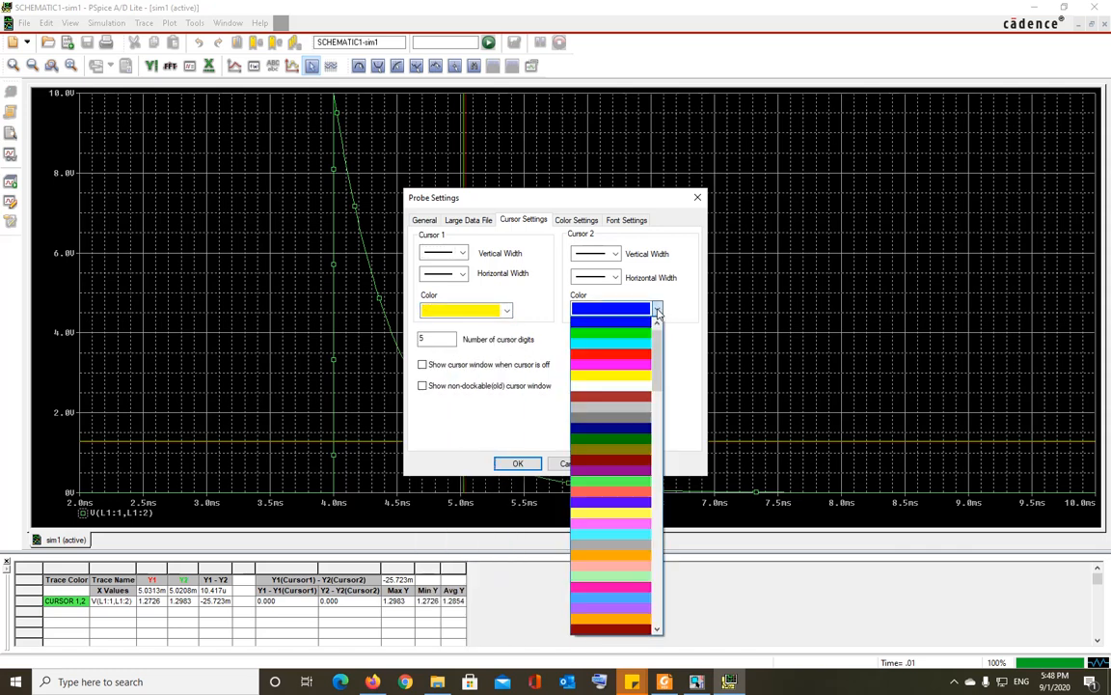
click(639, 343)
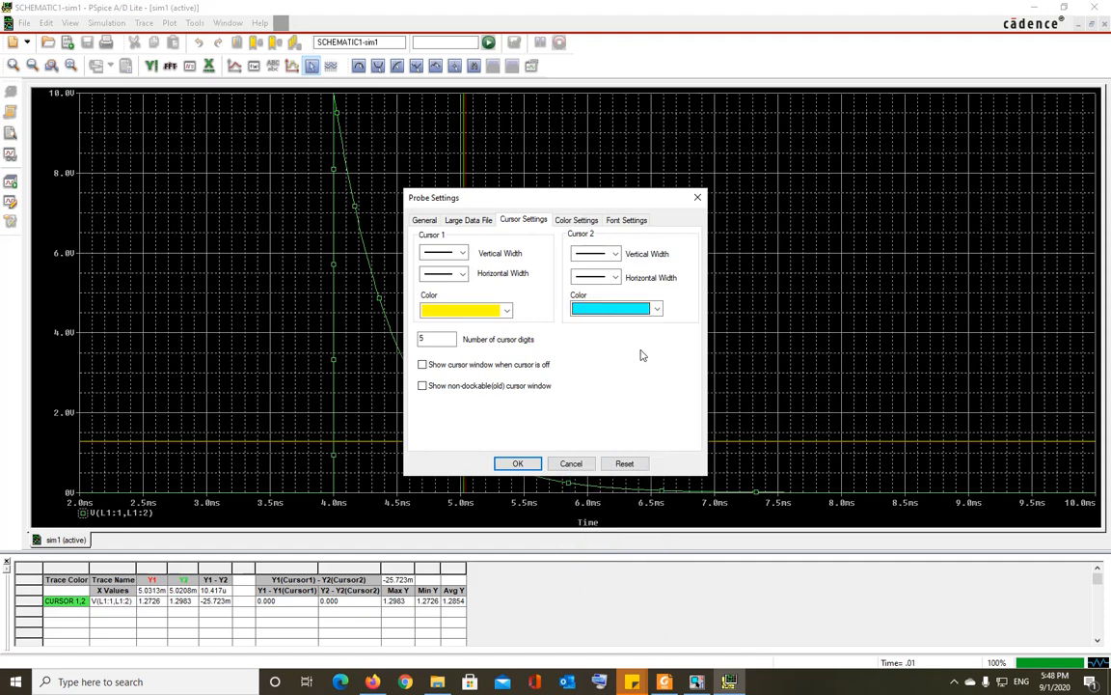
click(518, 464)
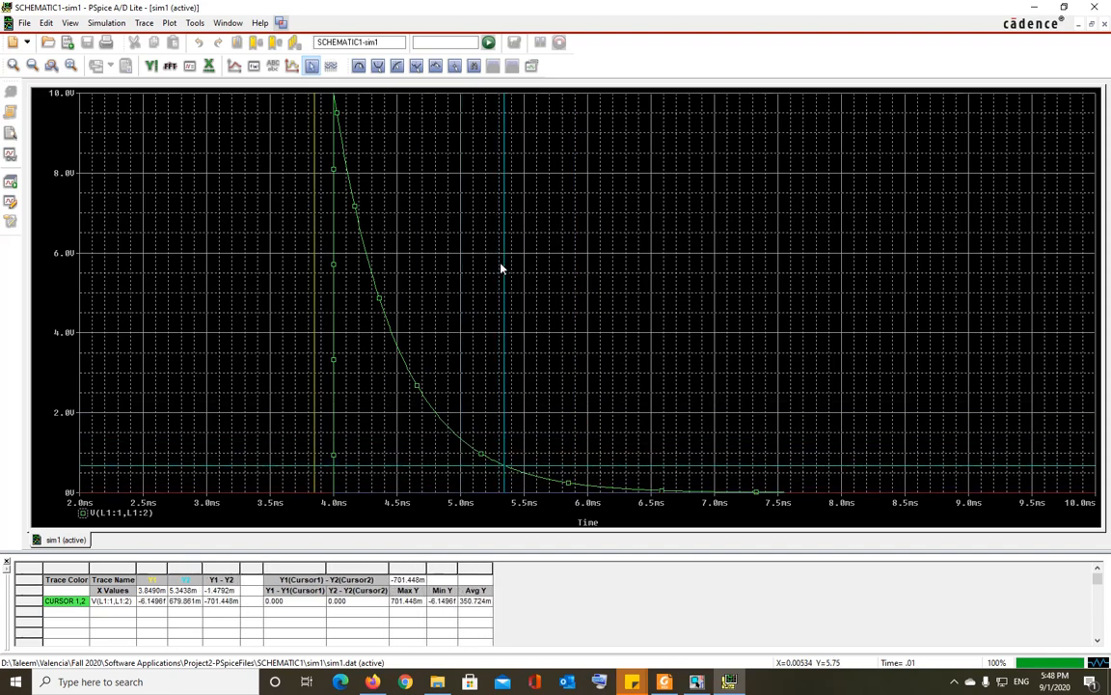
Place the first cursor at about 4.5 ms and the second at about 5.5 ms on the L1 voltage trace.
right_drag(501, 263, 459, 271)
click(237, 282)
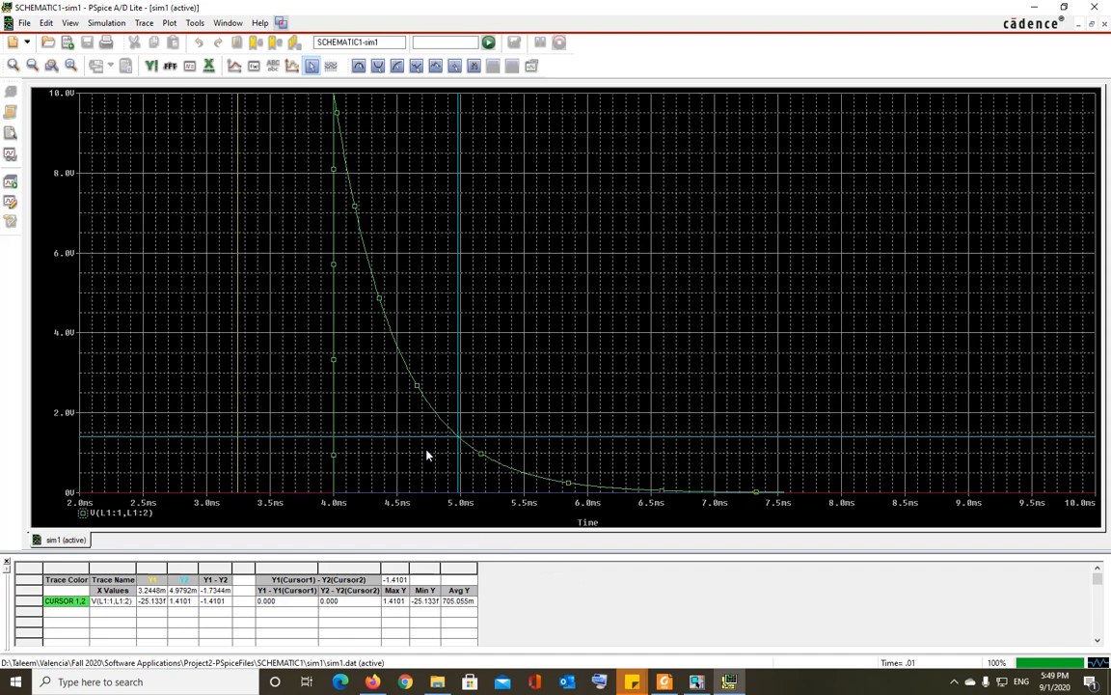
drag(462, 326, 398, 326)
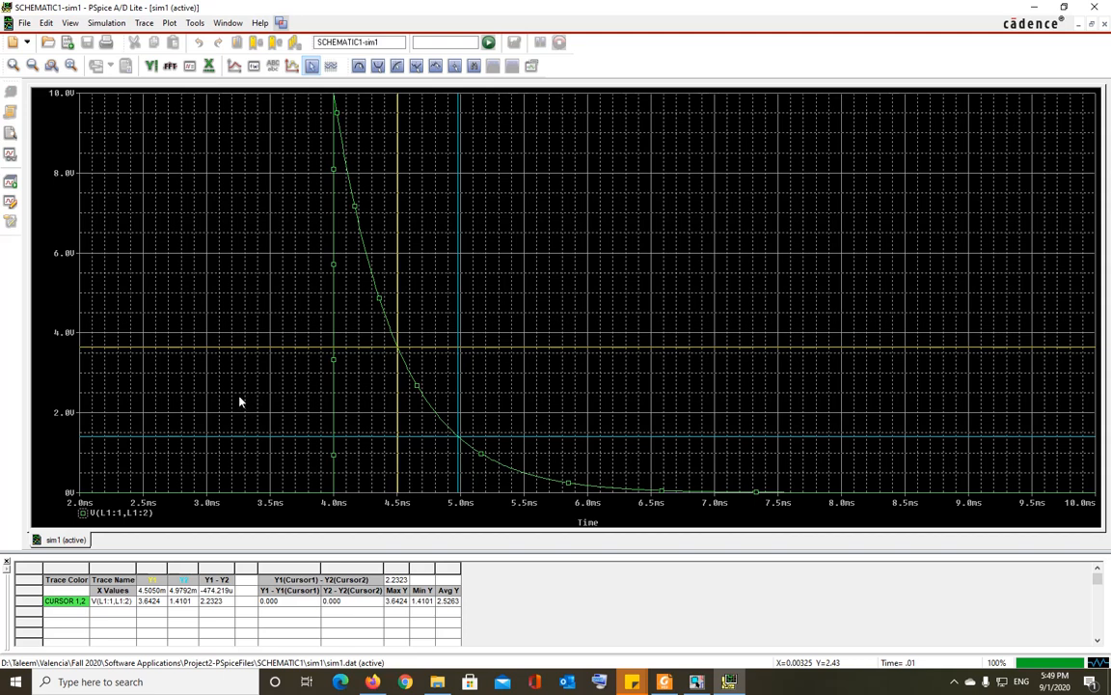
right_drag(238, 399, 526, 435)
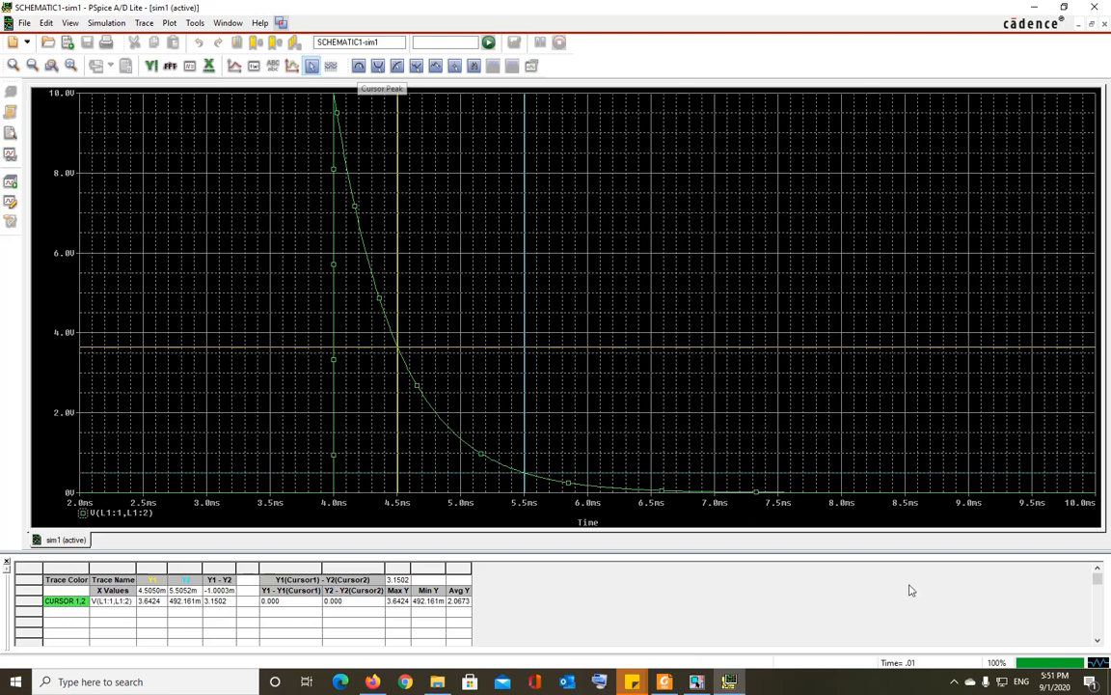
Use the cursor peak and trough searches, and move the second cursor to the maximum of the L1 voltage trace.
click(359, 66)
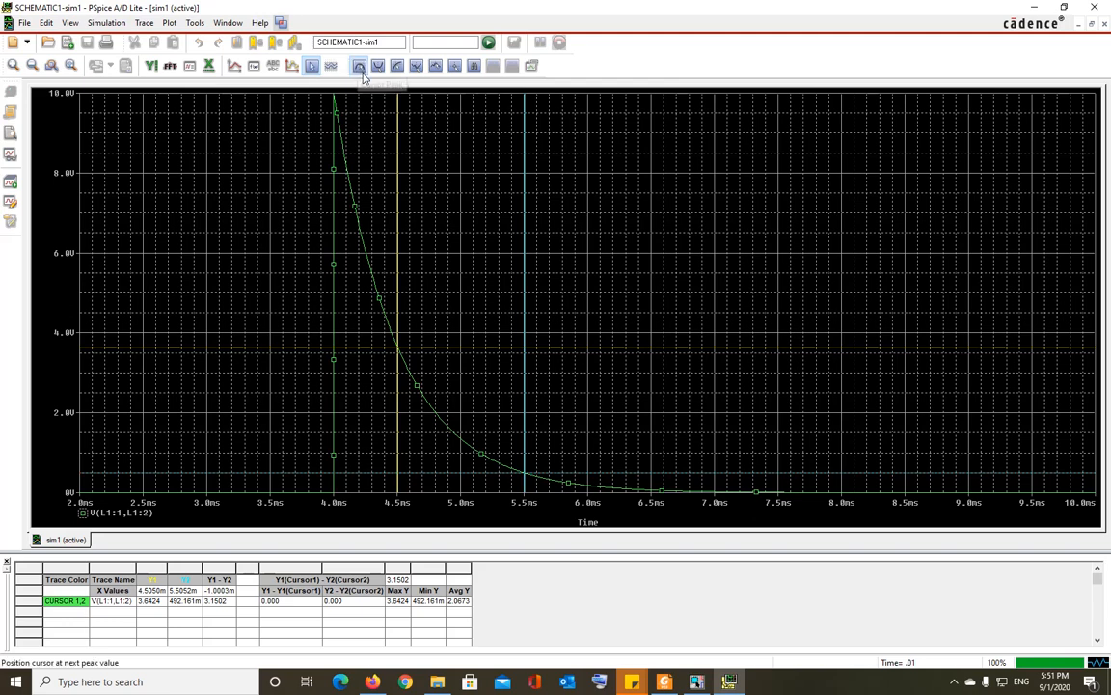
click(378, 66)
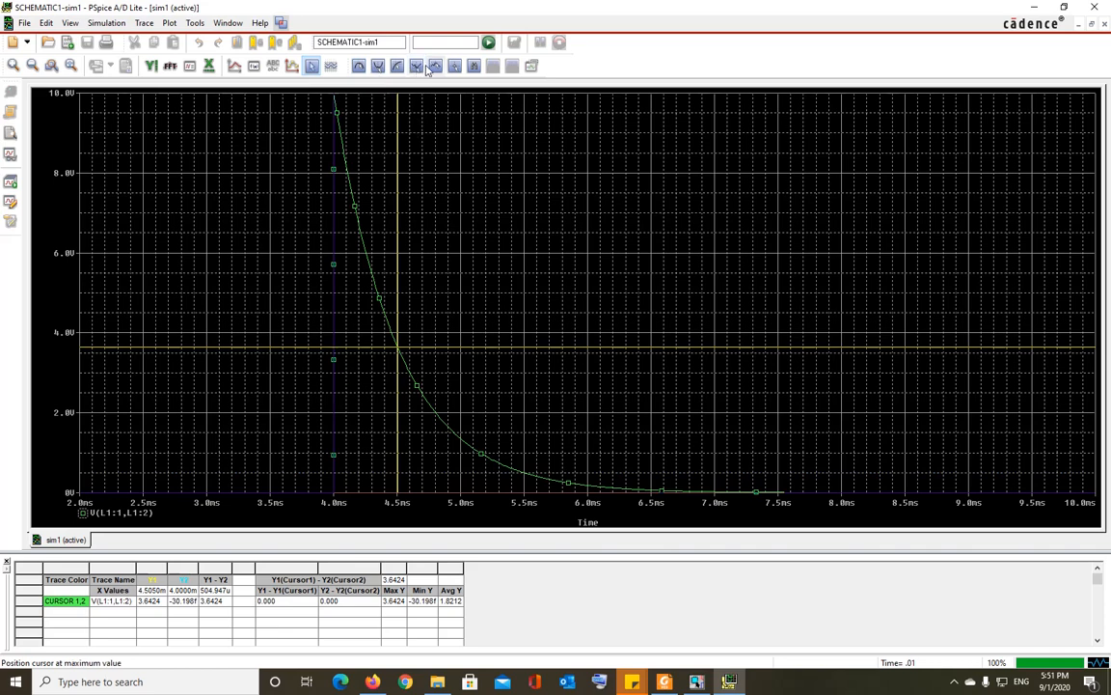
click(416, 66)
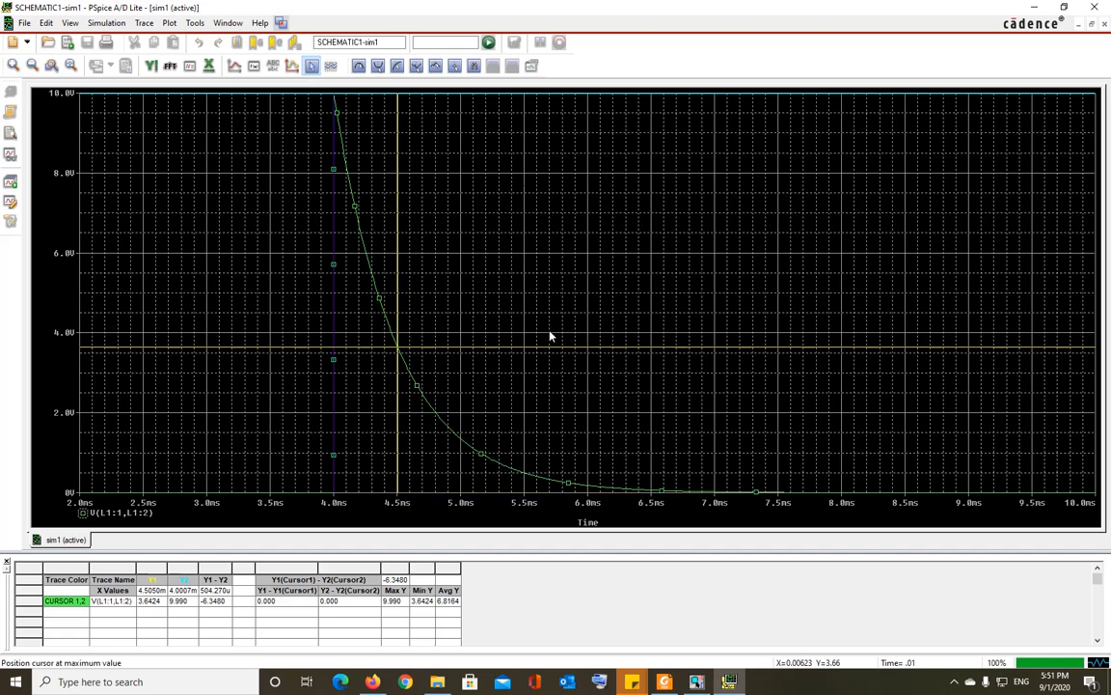
Reposition the first cursor at about 4.2 ms and the second at about 5.09 ms on the voltage trace.
mouse_move(405, 276)
mouse_down()
mouse_move(469, 280)
mouse_move(401, 287)
mouse_up()
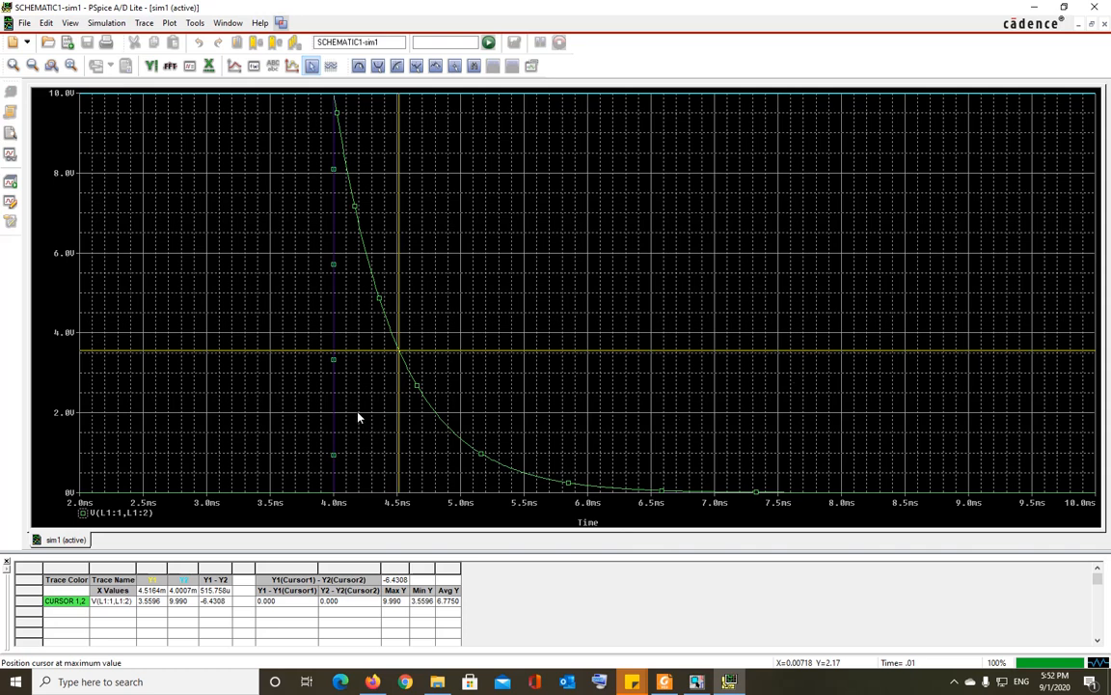
right_drag(360, 413, 473, 426)
drag(297, 380, 360, 386)
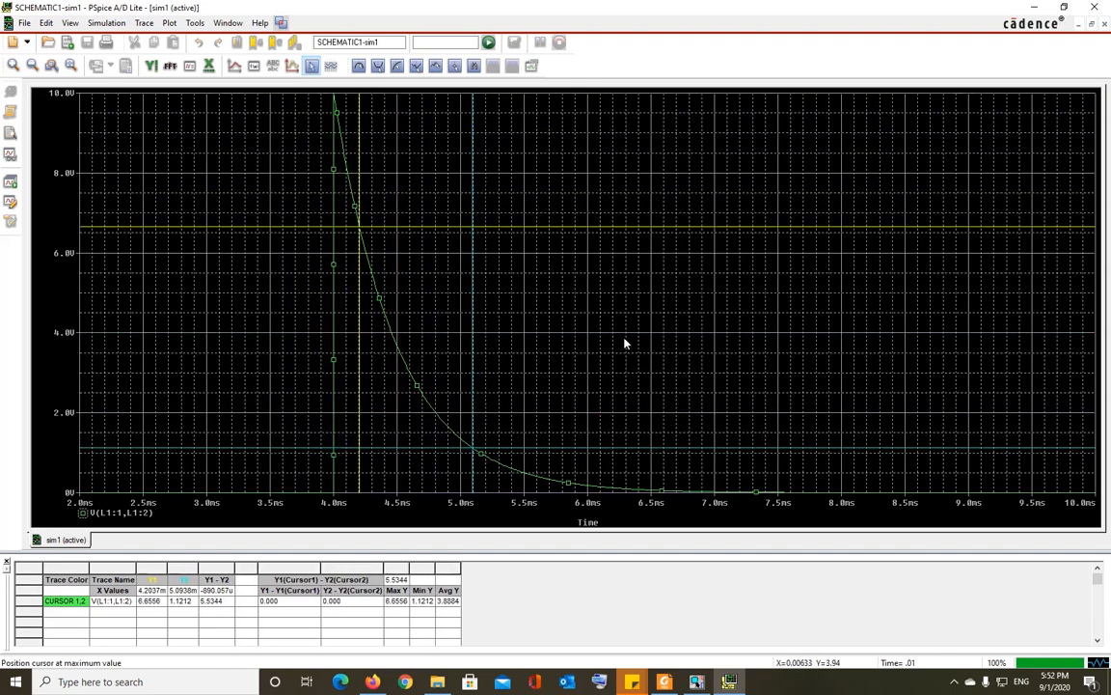
Close the sim1 plot, switch to OrCAD Capture and delete the differential voltage markers across L1.
click(1105, 24)
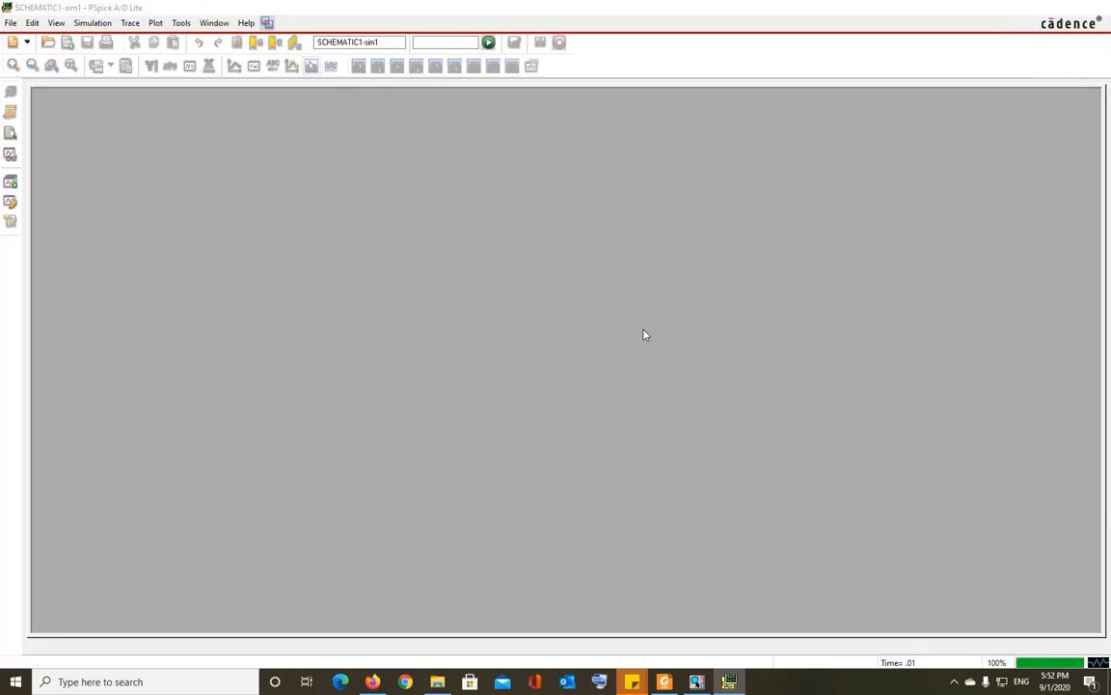
key(alt+Tab)
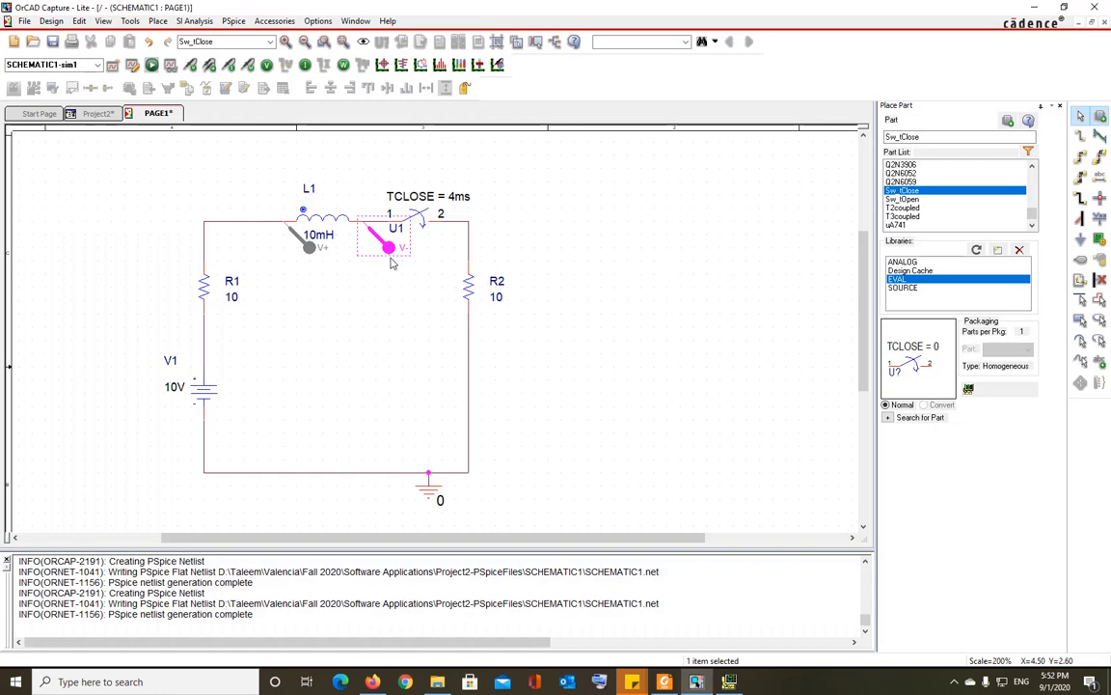
key(Delete)
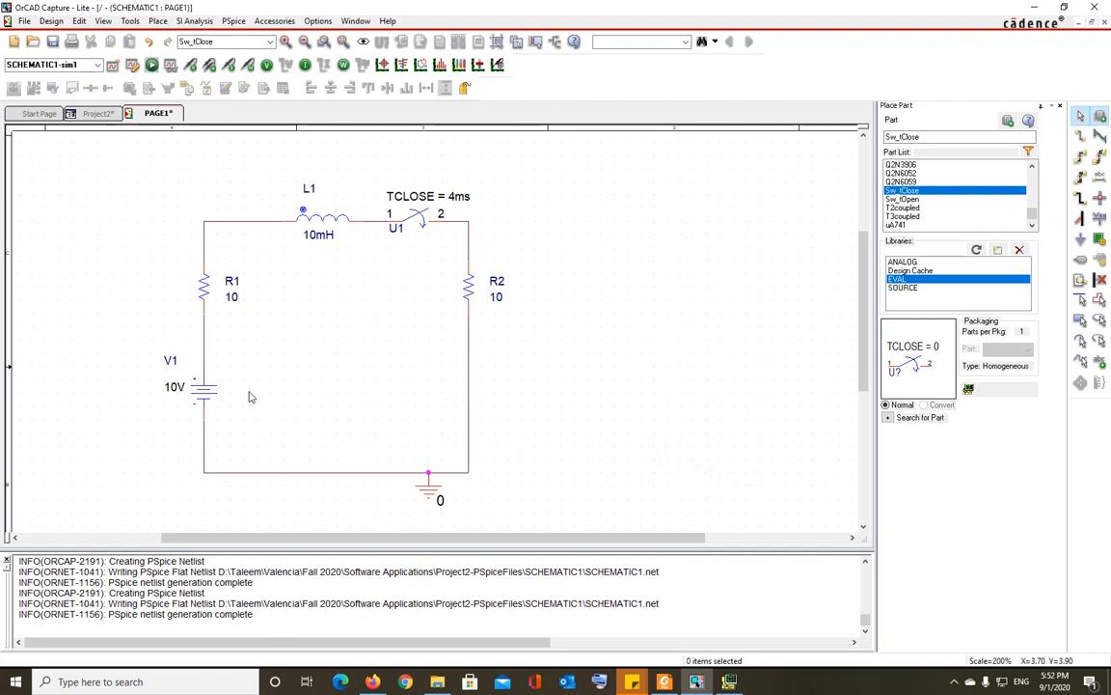
Replace the 10V DC source V1 with a VSIN part from the SOURCE library, placed in the gap below R1.
click(219, 400)
key(Delete)
click(903, 289)
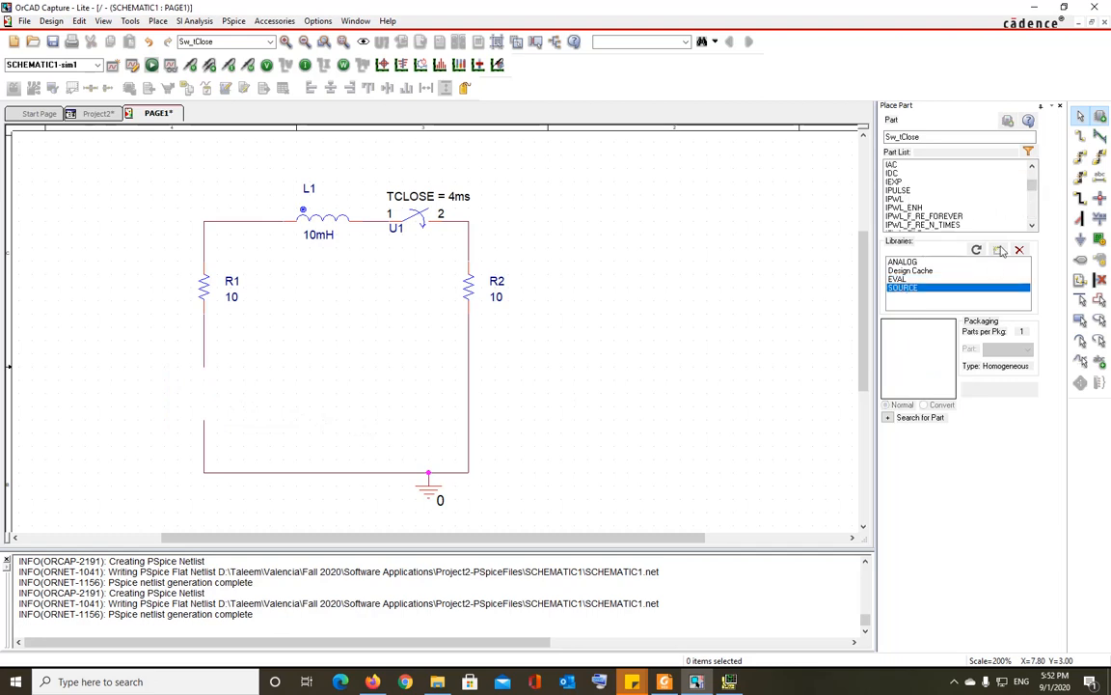
scroll(984, 196, up, 1)
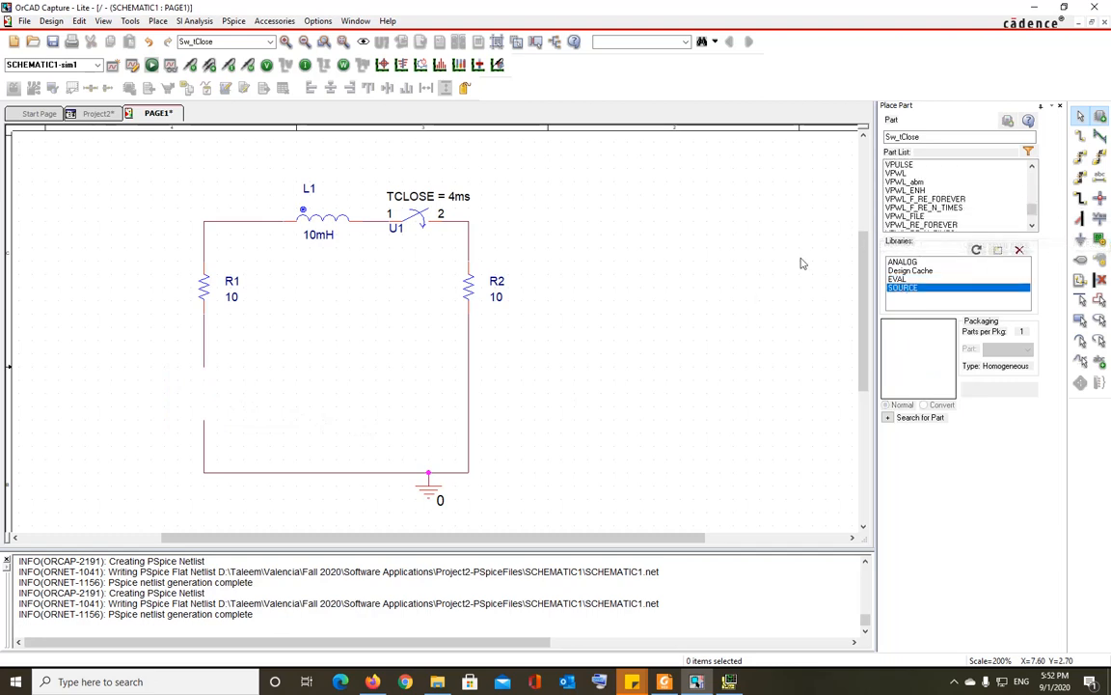
scroll(926, 202, down, 2)
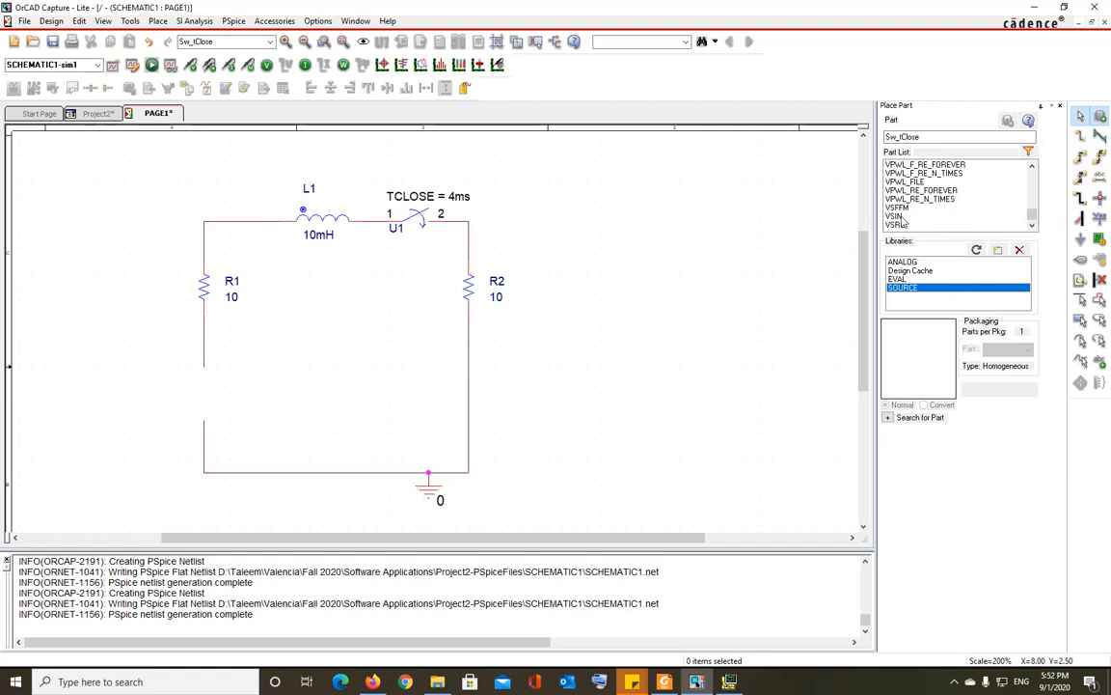
double_click(894, 216)
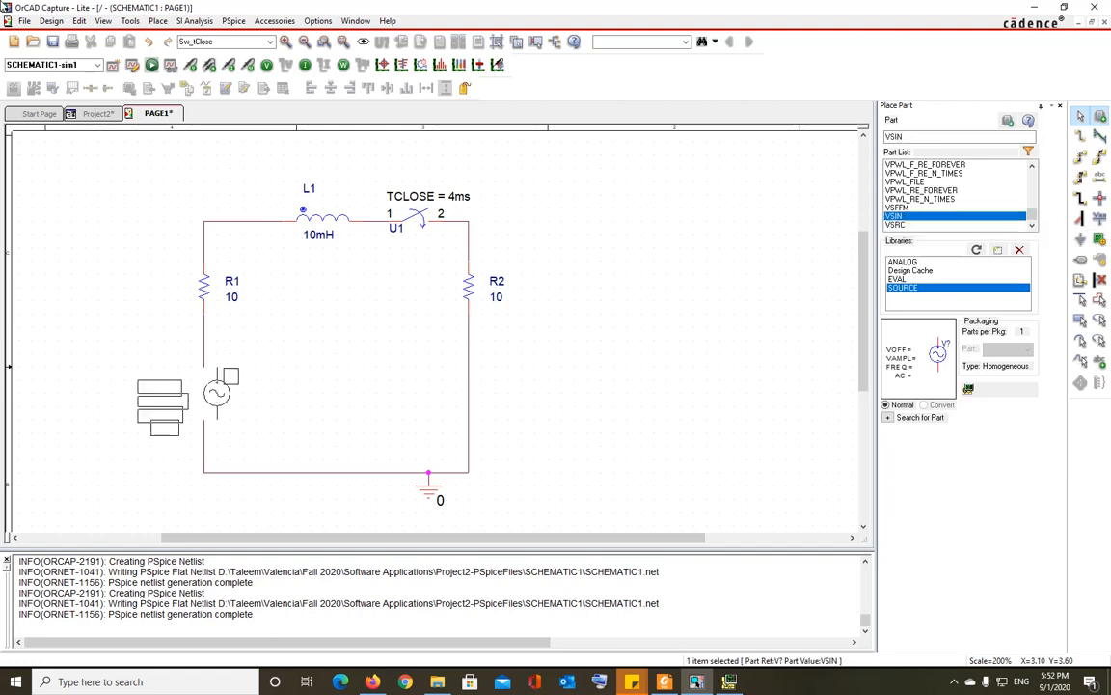
key(Escape)
click(194, 382)
key(Escape)
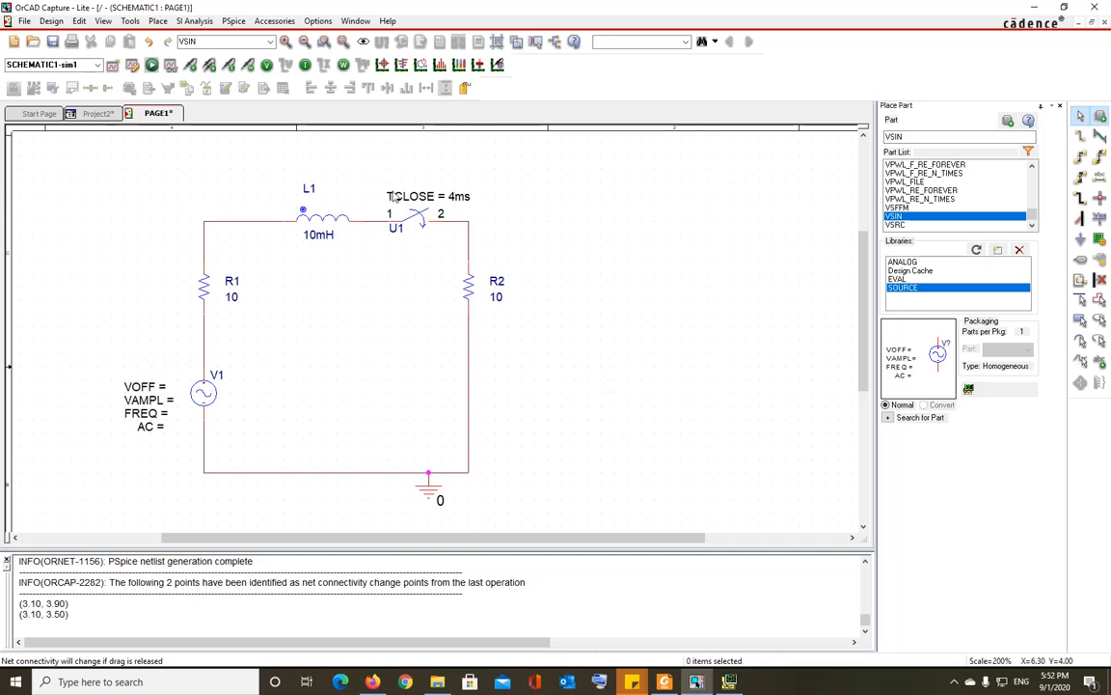
Delete switch U1 with its adjoining wires and wire L1 directly to the upper end of R2.
key(Delete)
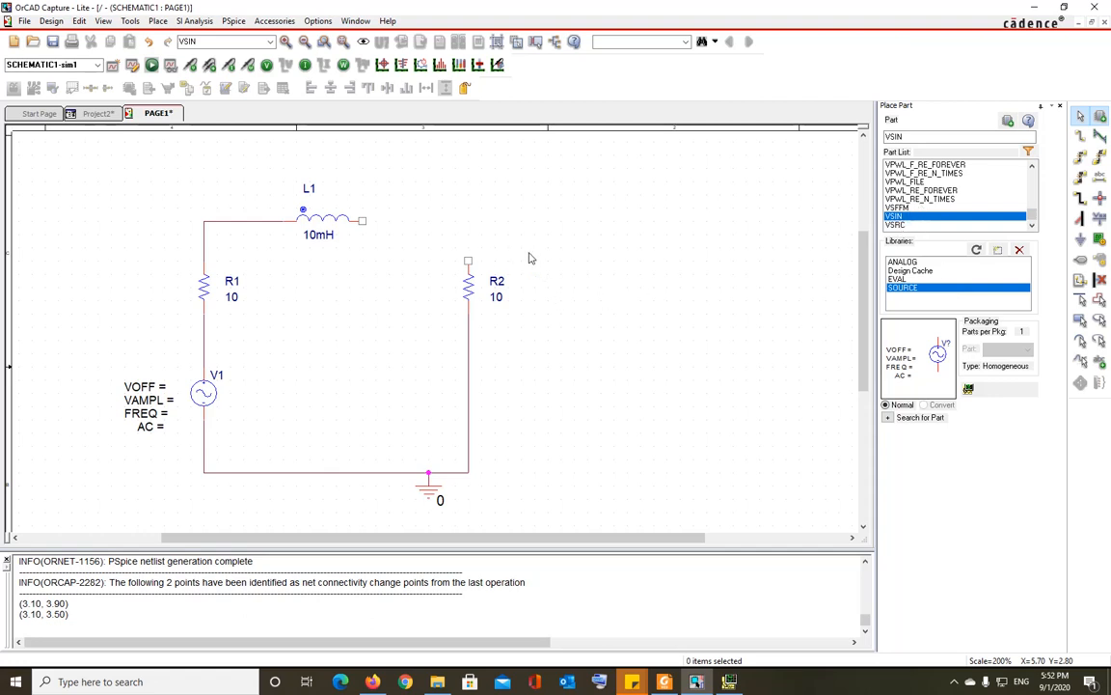
click(1081, 137)
click(363, 221)
click(468, 261)
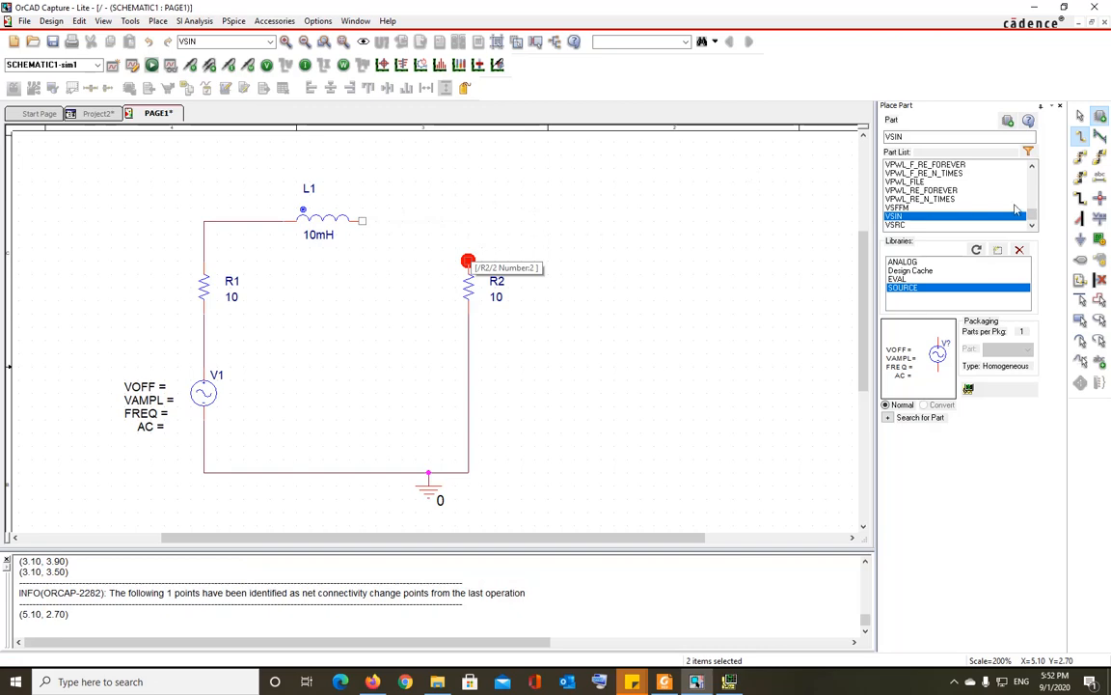
Place a capacitor C from the ANALOG library beside R2 and rotate it to stand vertically.
scroll(955, 200, up, 5)
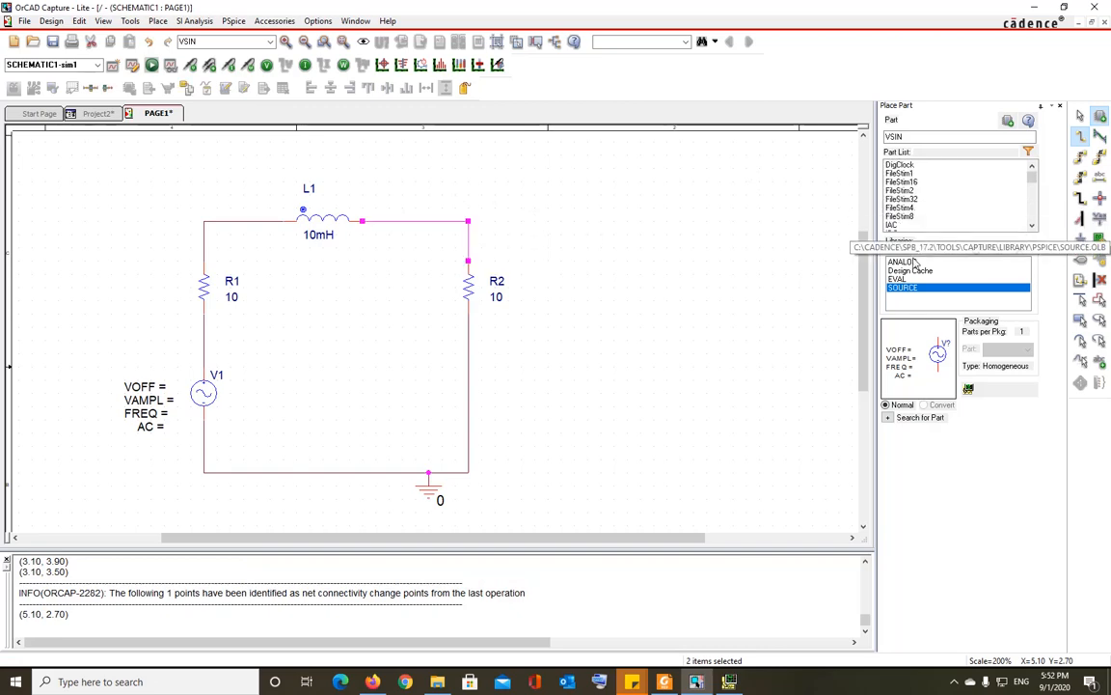
double_click(890, 164)
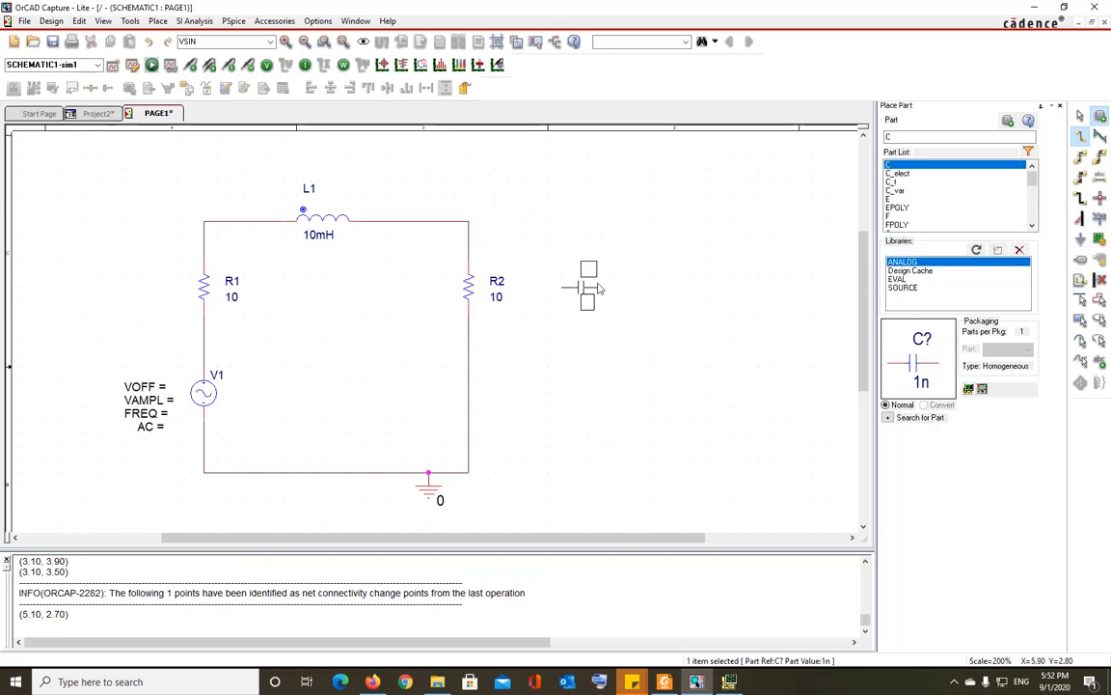
key(Escape)
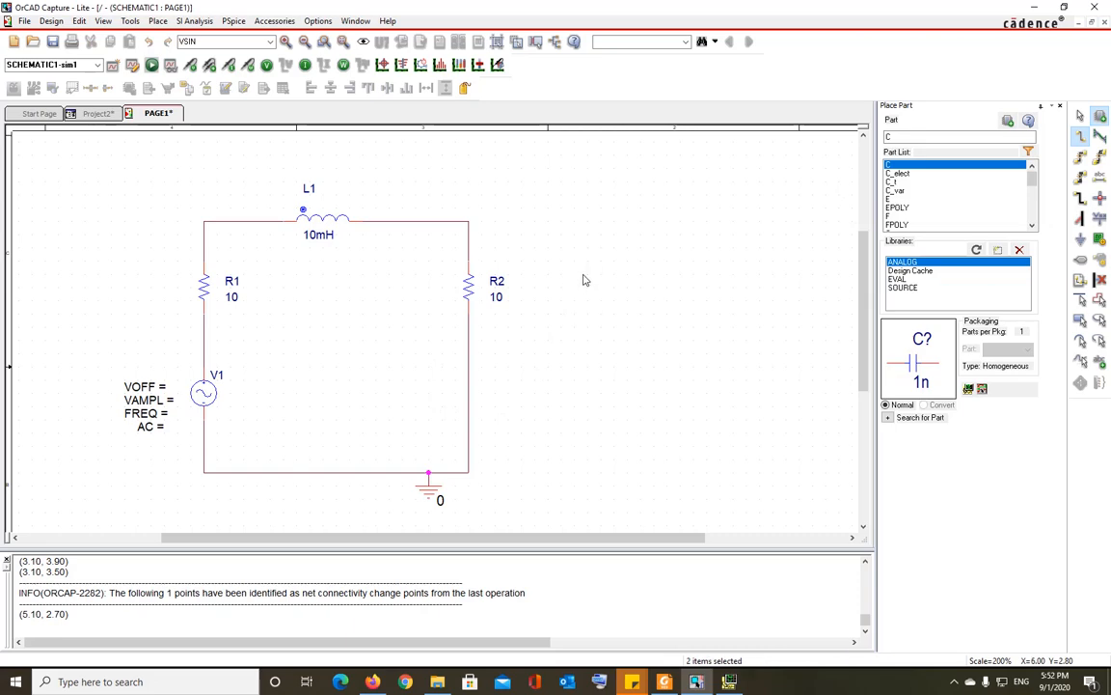
click(590, 286)
right_click(593, 286)
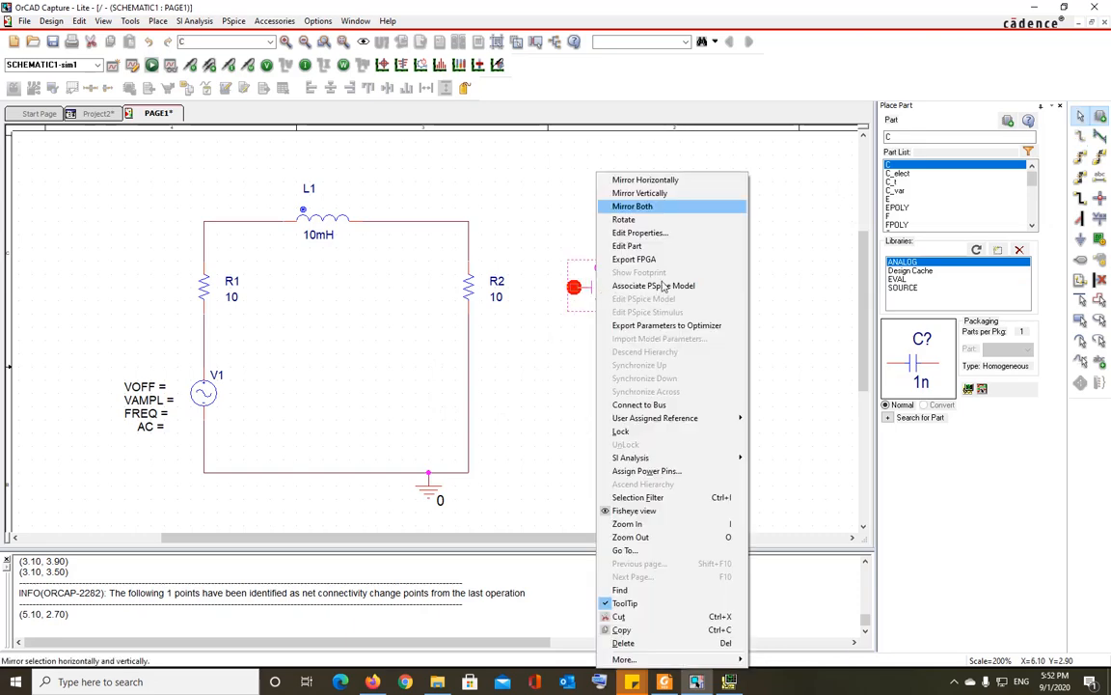
click(639, 219)
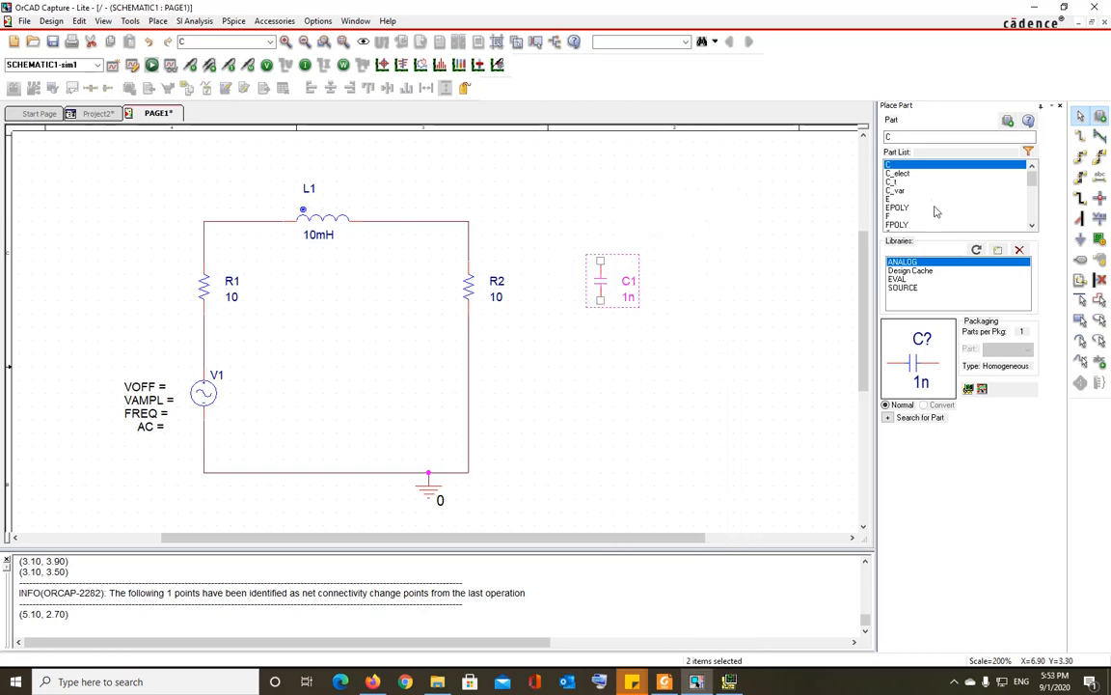
Wire capacitor C1 in parallel with R2, joining the L1–R2 node and the ground wire.
key(w)
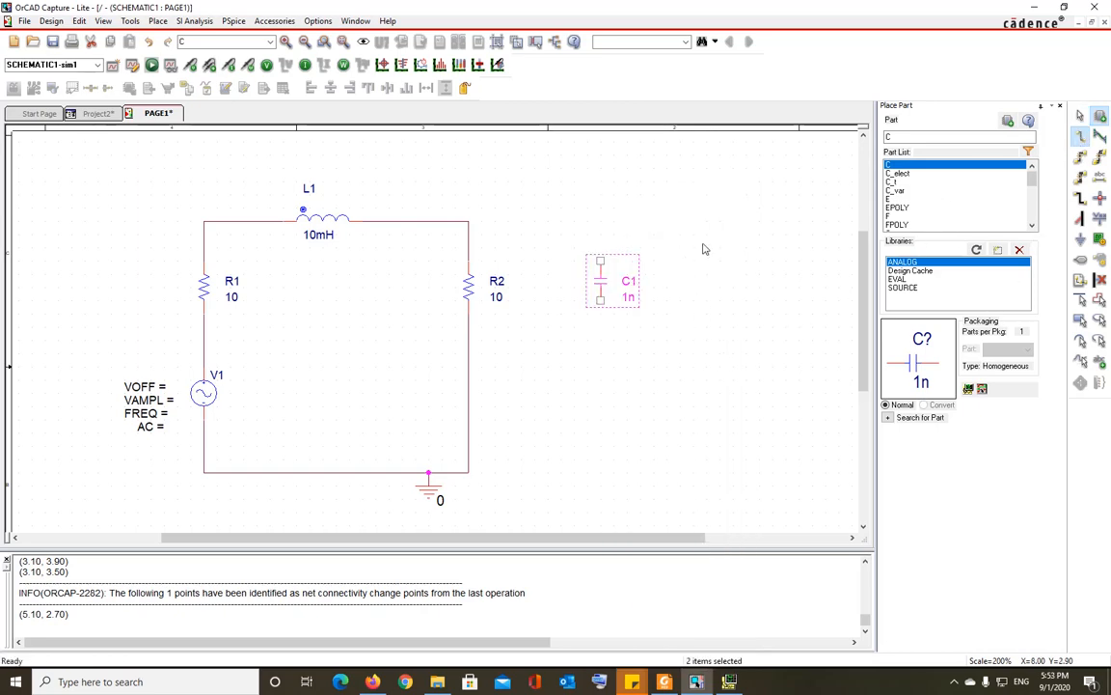
click(600, 261)
click(469, 221)
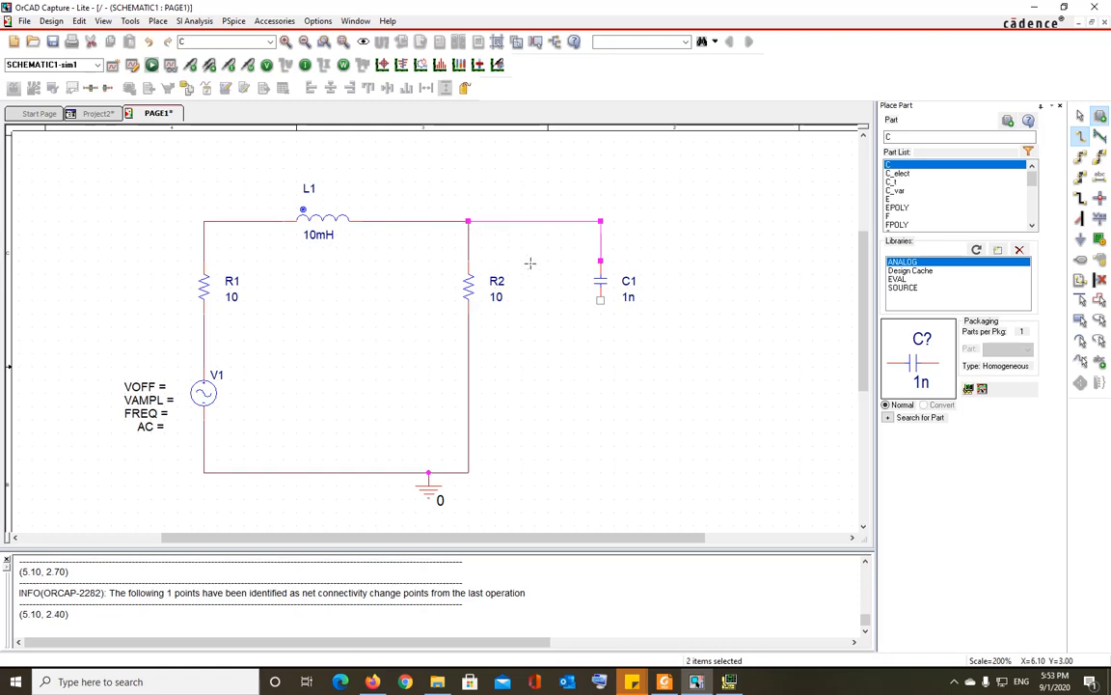
click(600, 300)
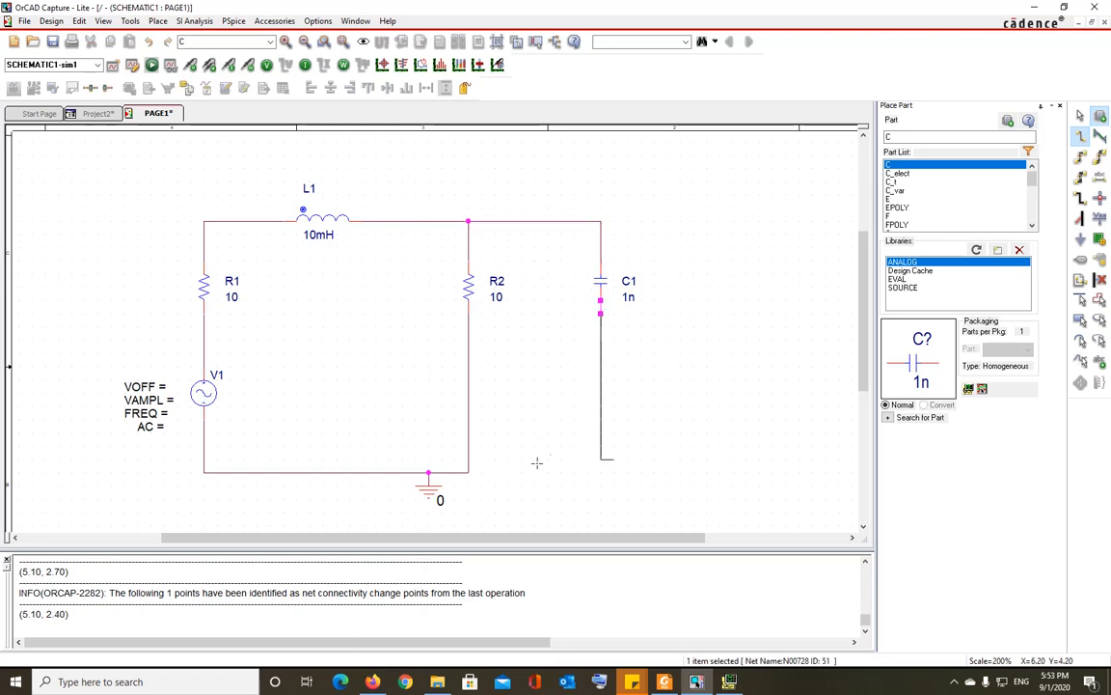
click(468, 471)
key(Escape)
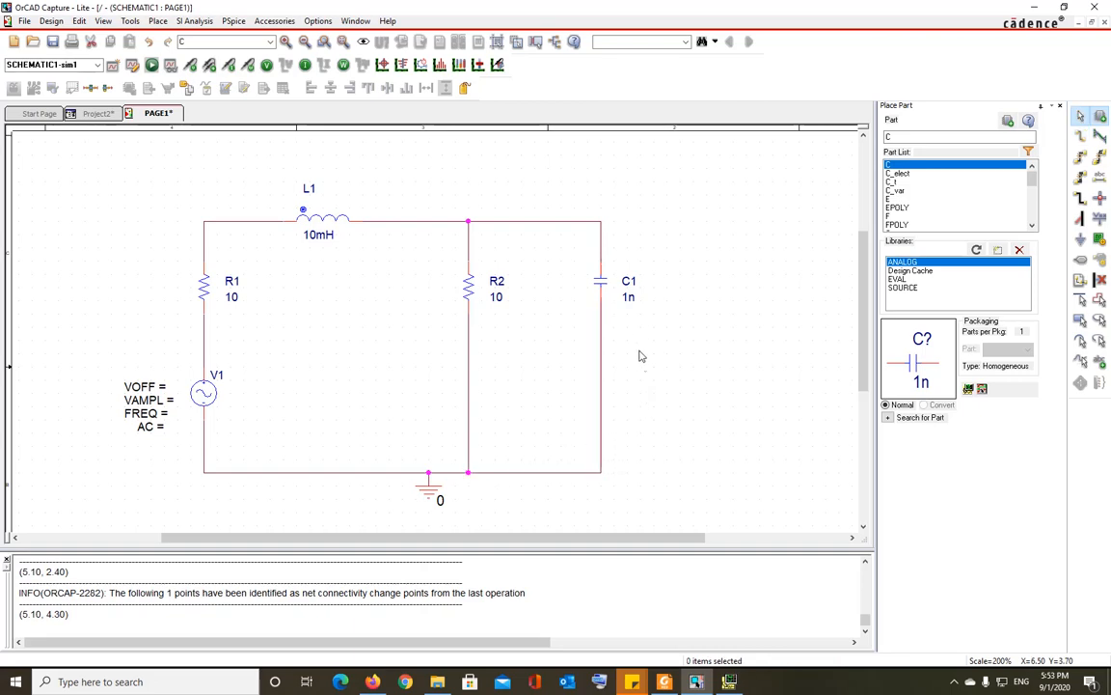
Set the value of capacitor C1 to 1uF.
double_click(629, 298)
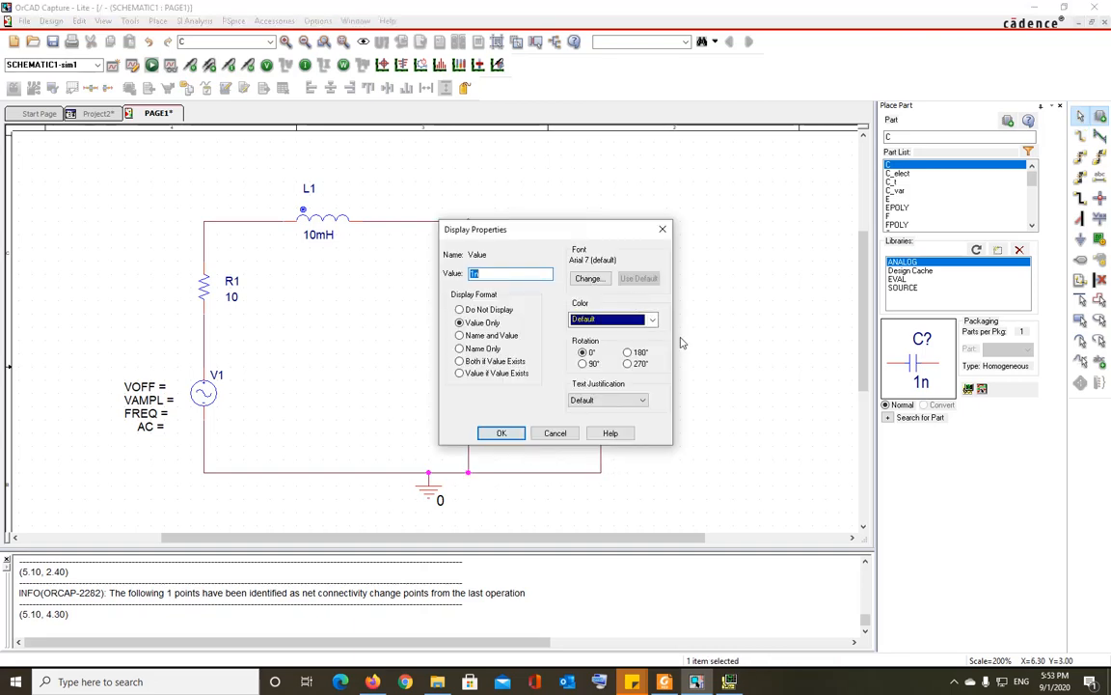
text(1uF)
key(Return)
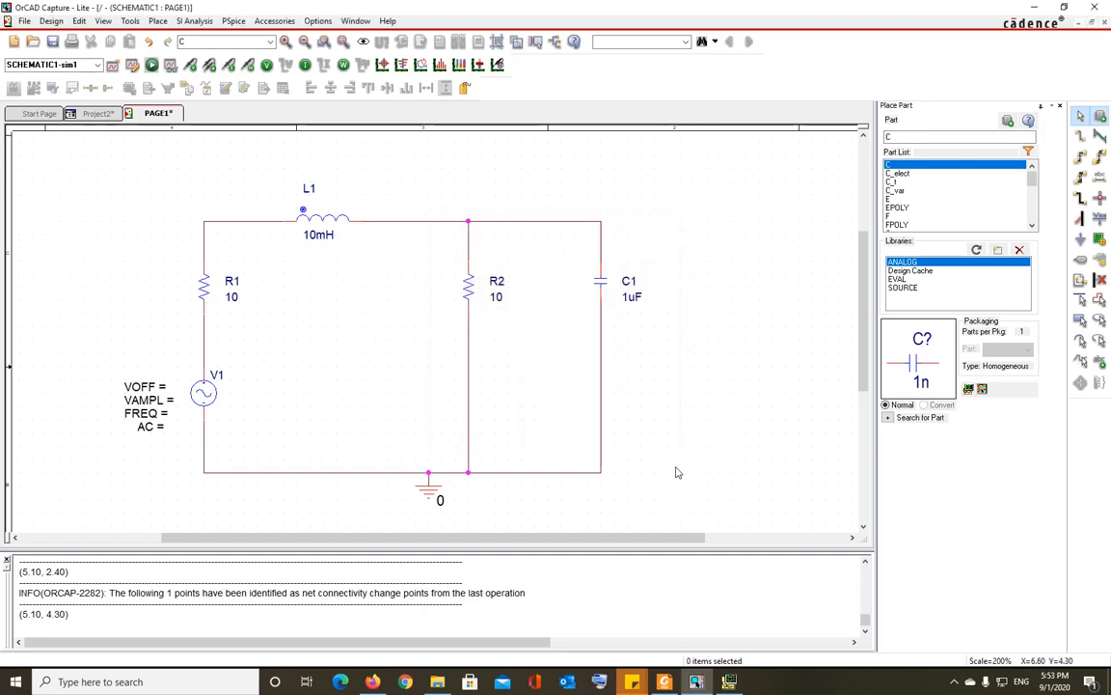
Set resistor R2 to 1k and resistor R1 to 500.
double_click(495, 296)
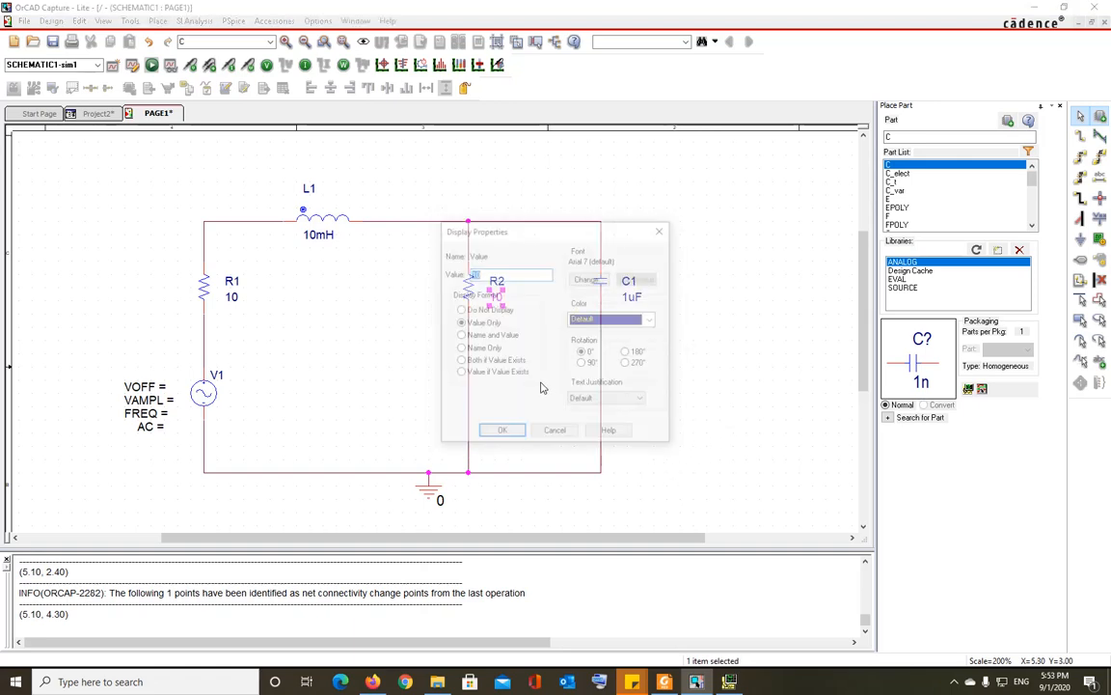
text(1k)
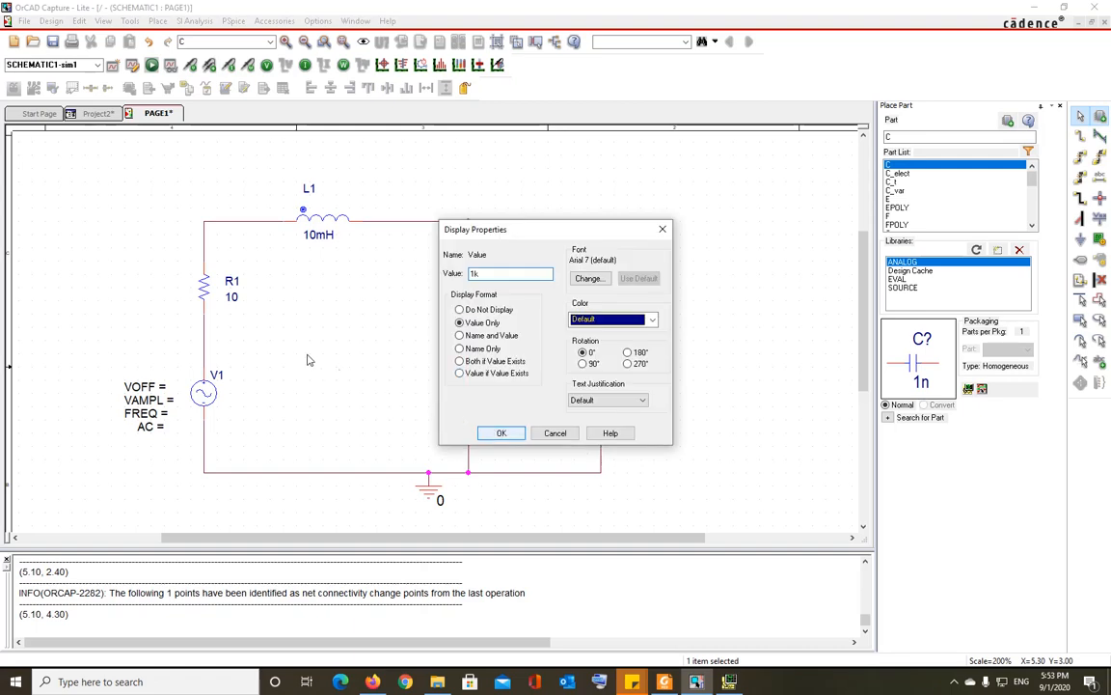
key(Return)
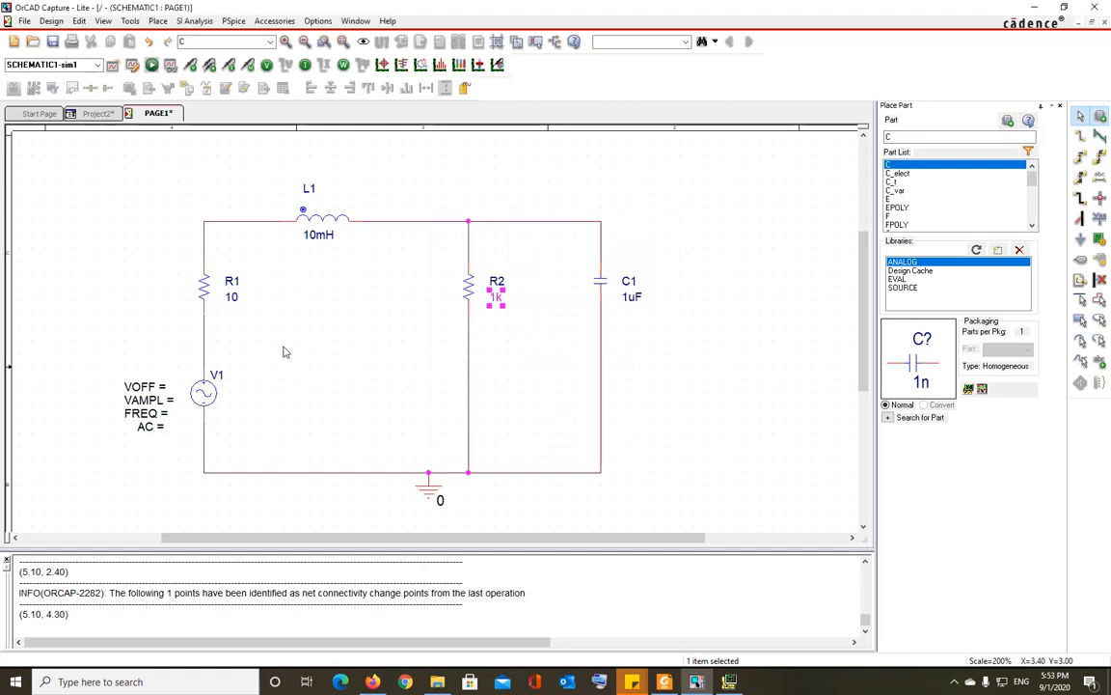
double_click(231, 296)
text(500)
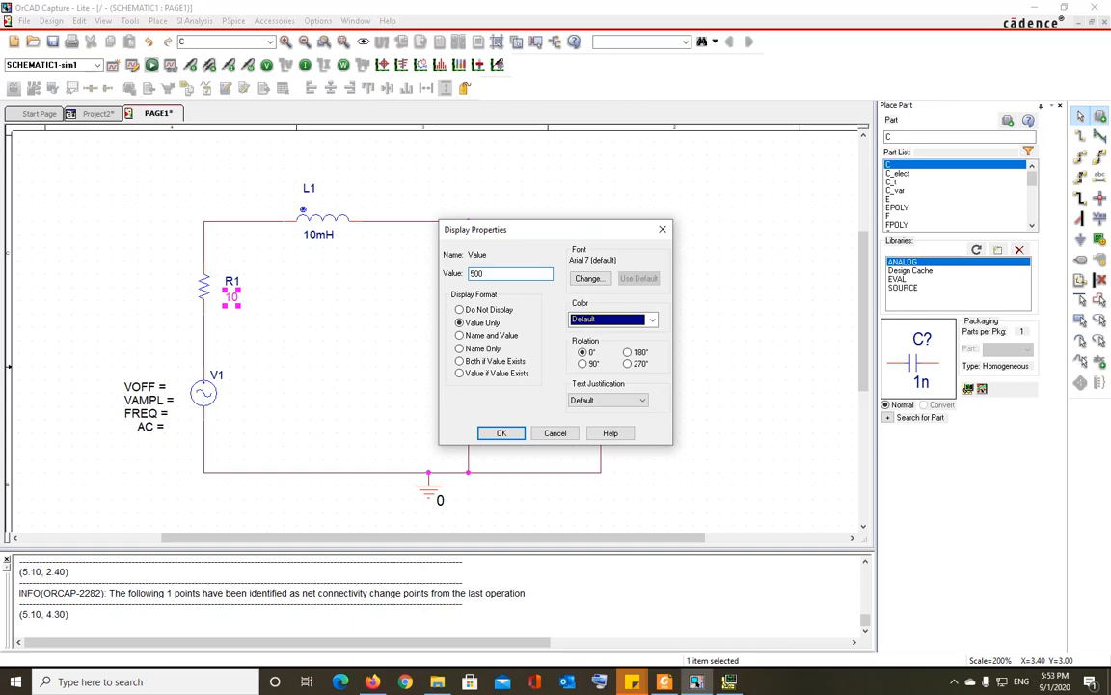
click(501, 434)
click(664, 437)
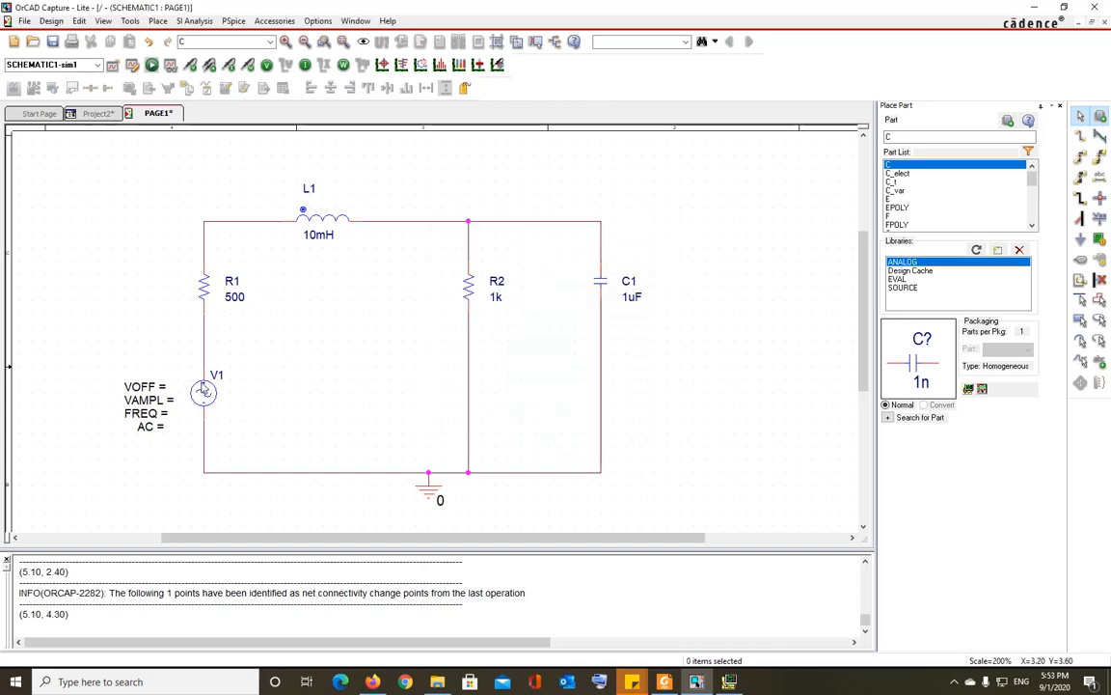
Move the V1 label to the open area above the source's parameter text and set its offset VOFF to 0V.
drag(216, 377, 145, 363)
click(699, 343)
double_click(150, 387)
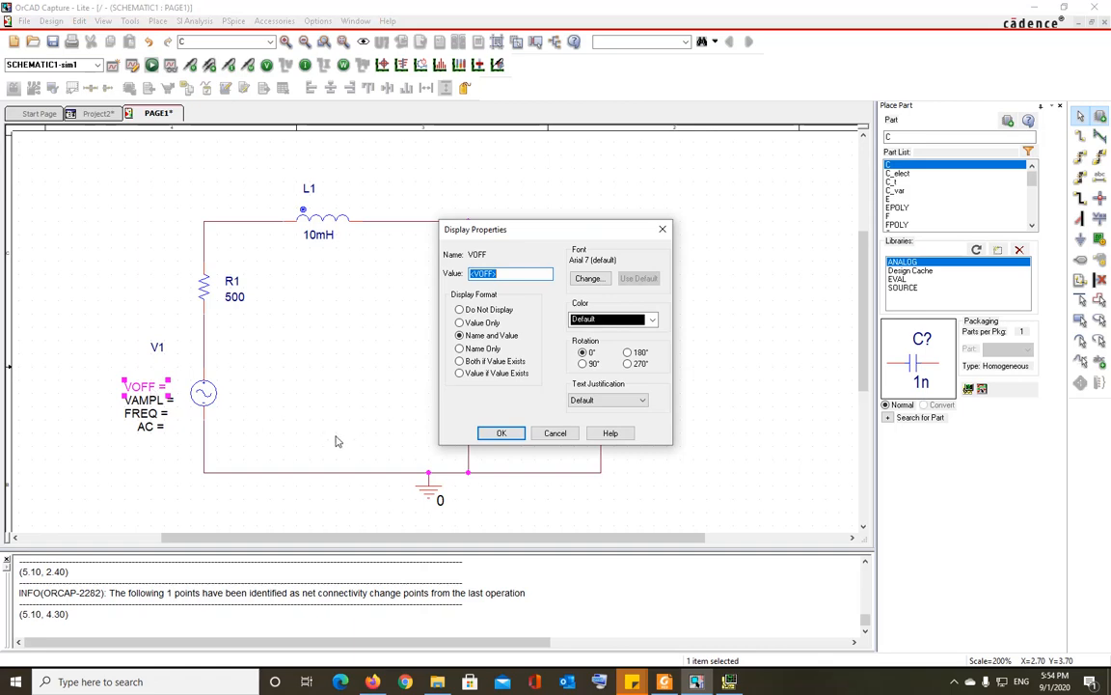
text(0V)
key(Return)
click(712, 453)
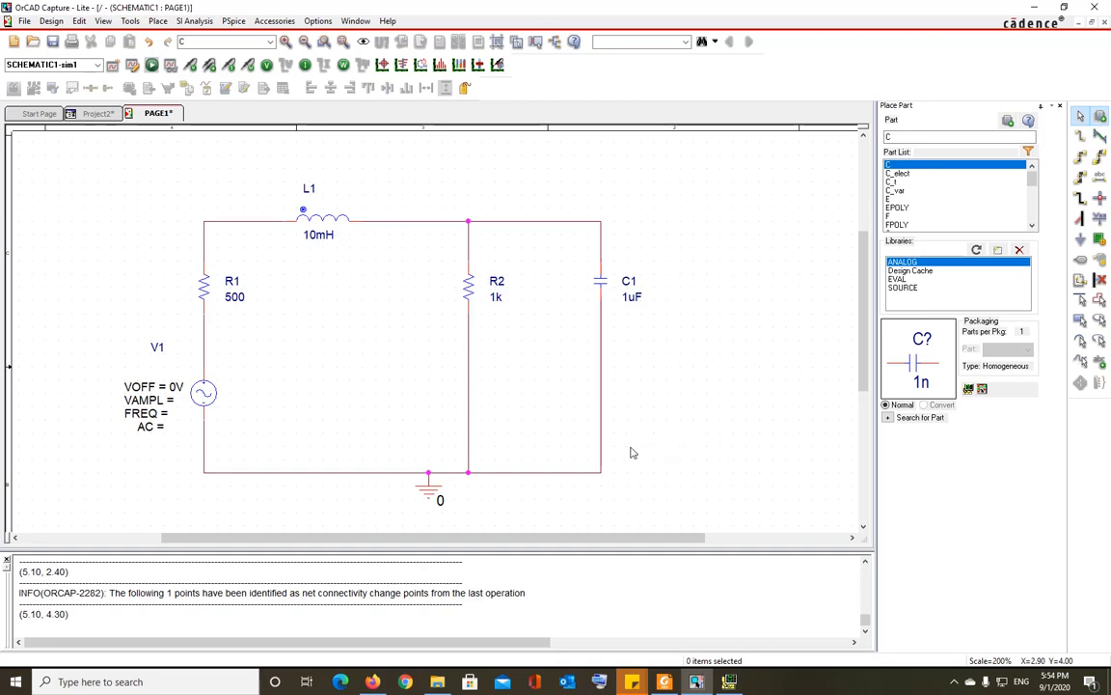
Set source V1's amplitude VAMPL to 5v and its frequency FREQ to 1KHz.
double_click(154, 403)
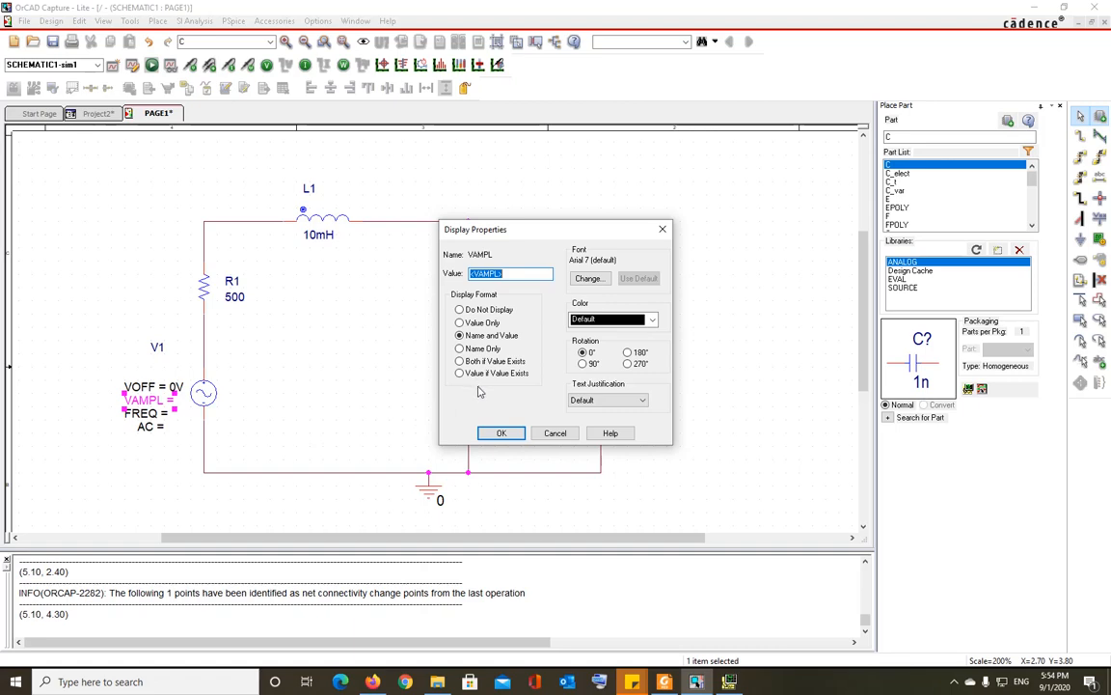
text(5v)
key(Return)
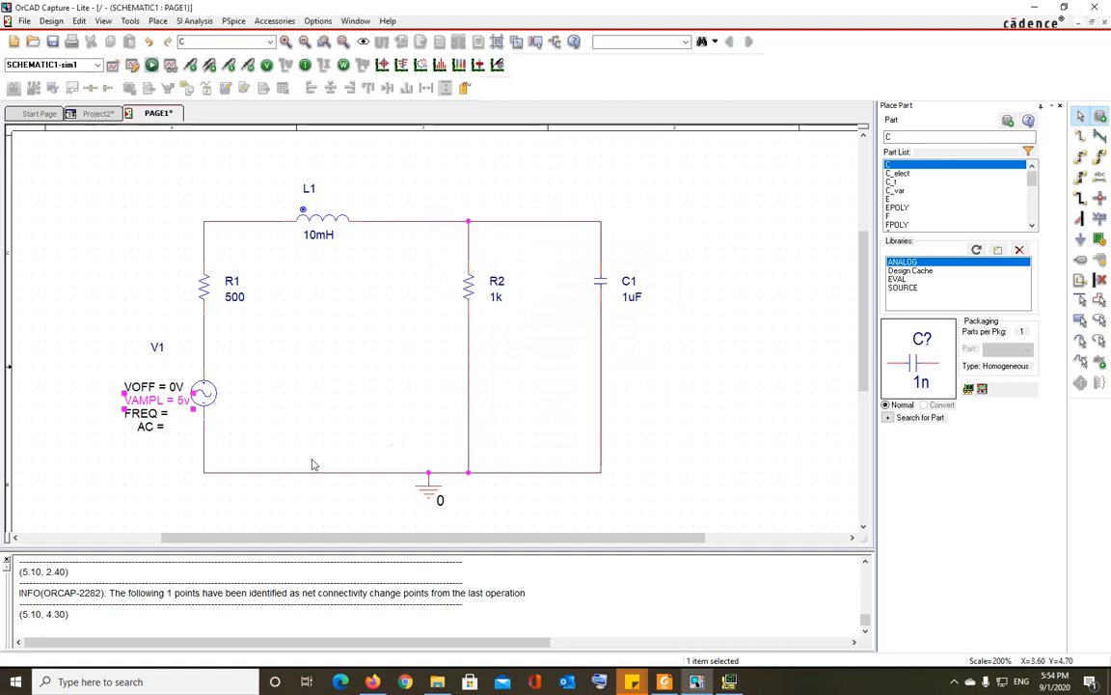
double_click(147, 413)
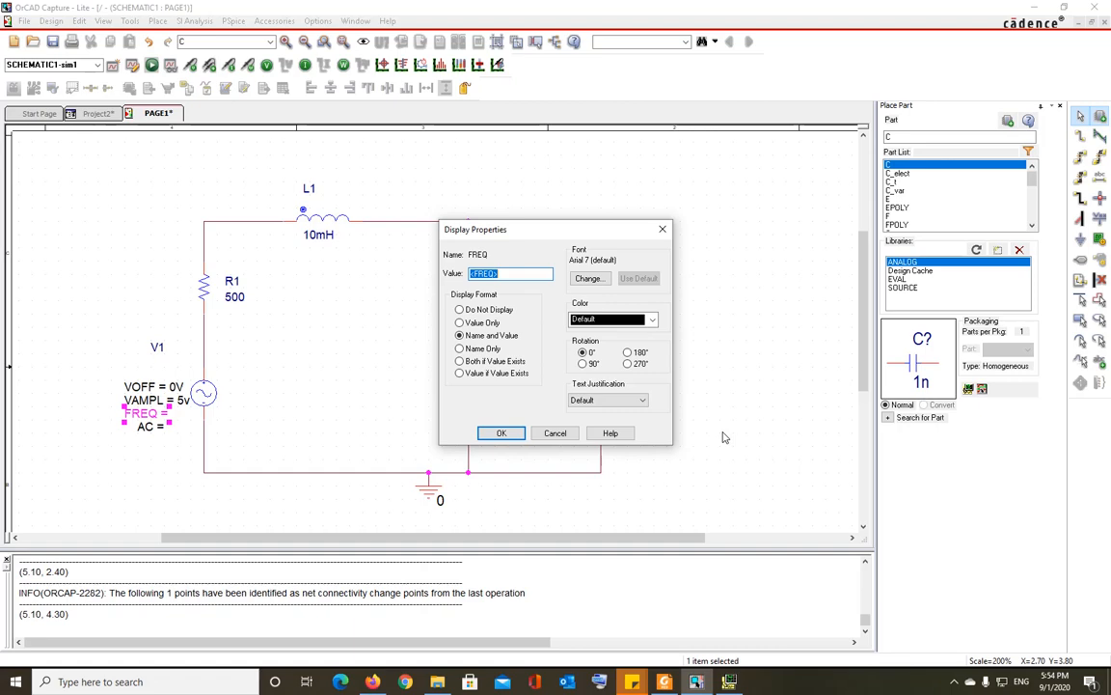
text(1KHz)
key(Return)
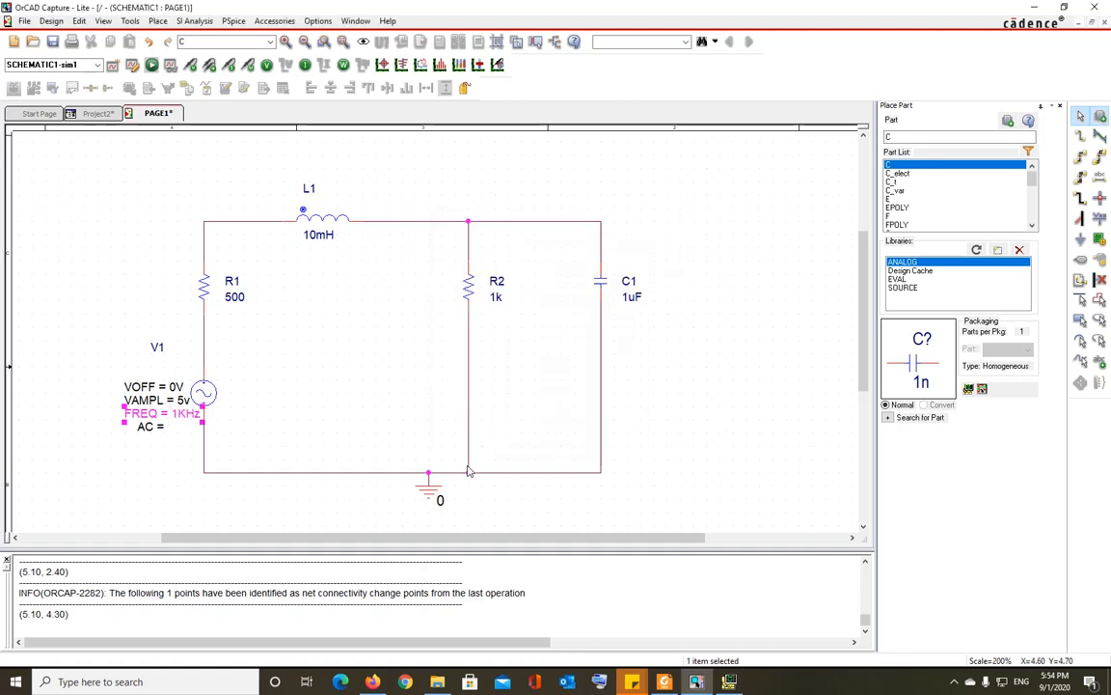
click(159, 436)
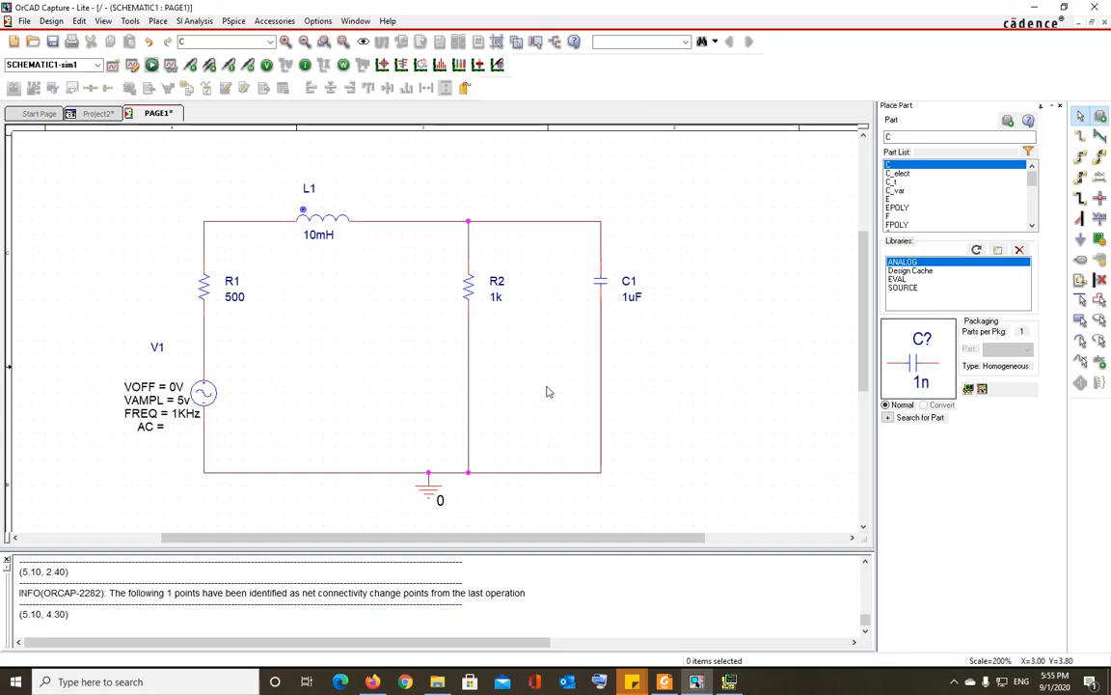
Configure the sim1 transient analysis with a run to time of 3ms and data saving starting after 0 seconds.
click(130, 66)
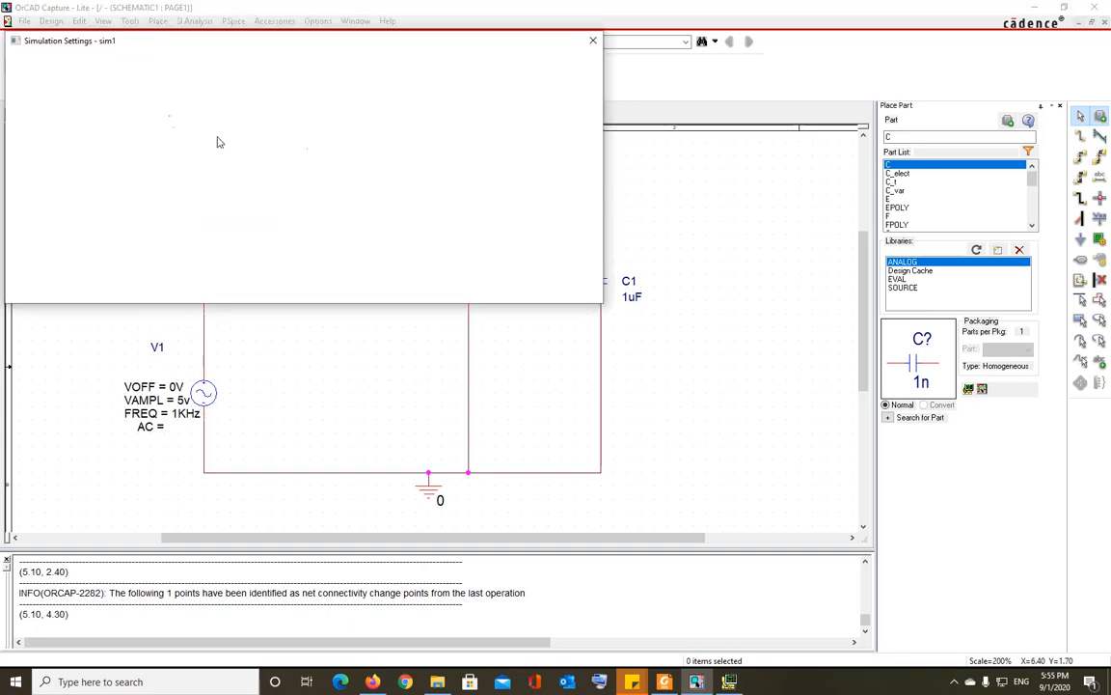
drag(655, 172, 620, 307)
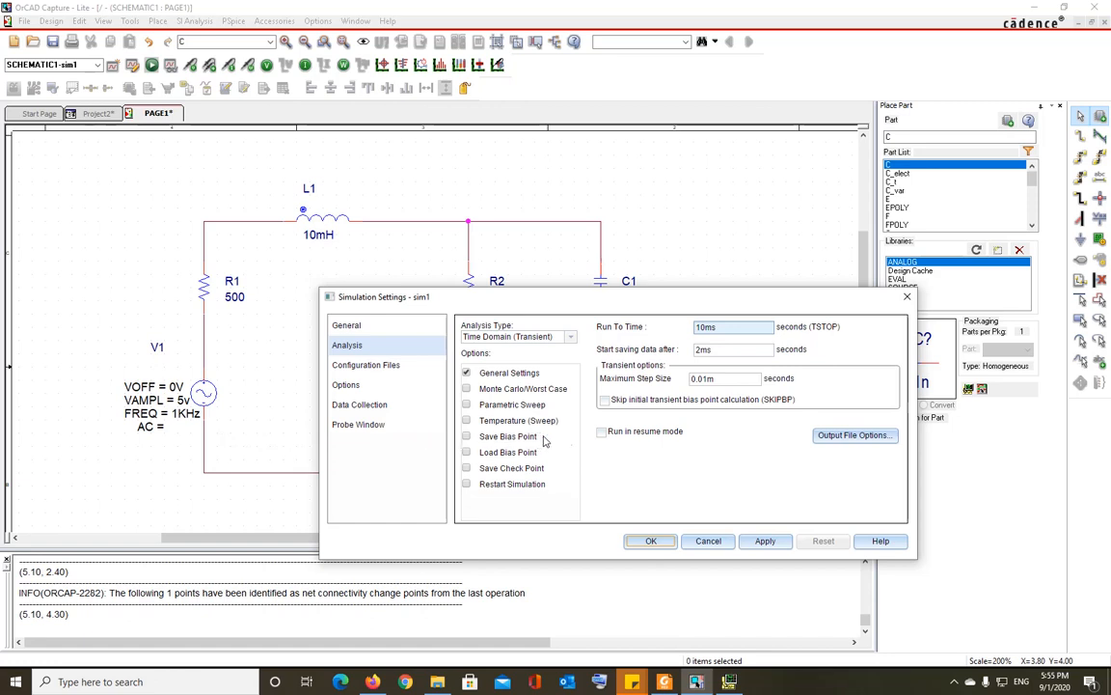
double_click(720, 328)
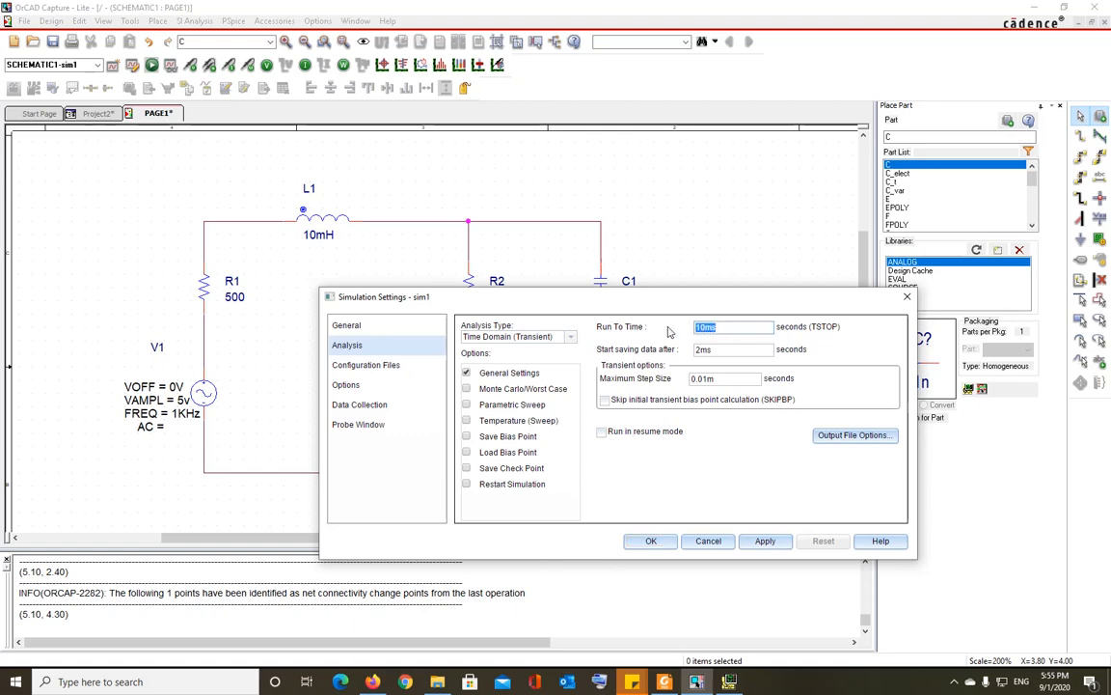
text(3ms)
click(723, 350)
double_click(722, 349)
text(0)
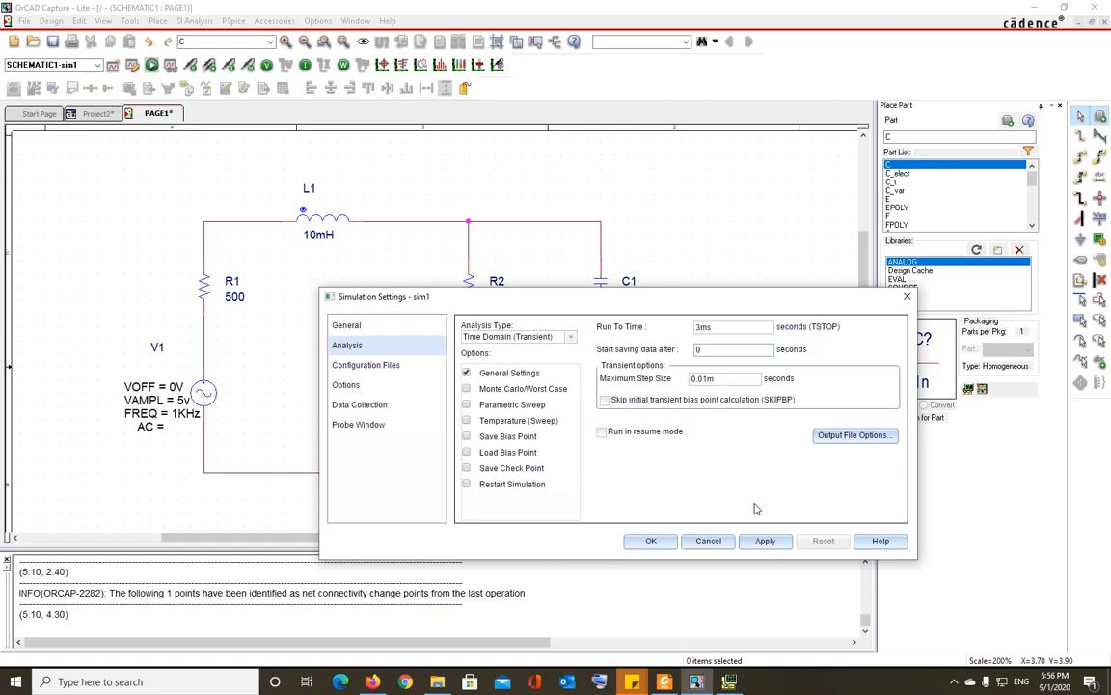
click(767, 540)
click(651, 541)
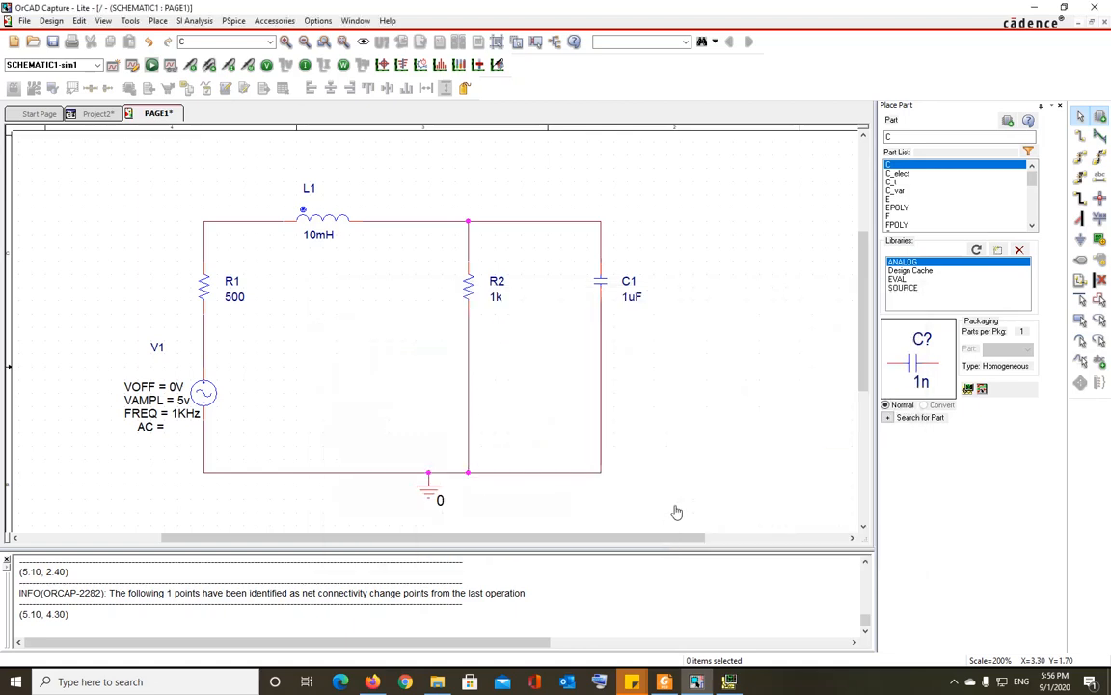
Run the simulation, then place voltage differential markers across R1 and view its voltage plot in PSpice A/D.
click(150, 64)
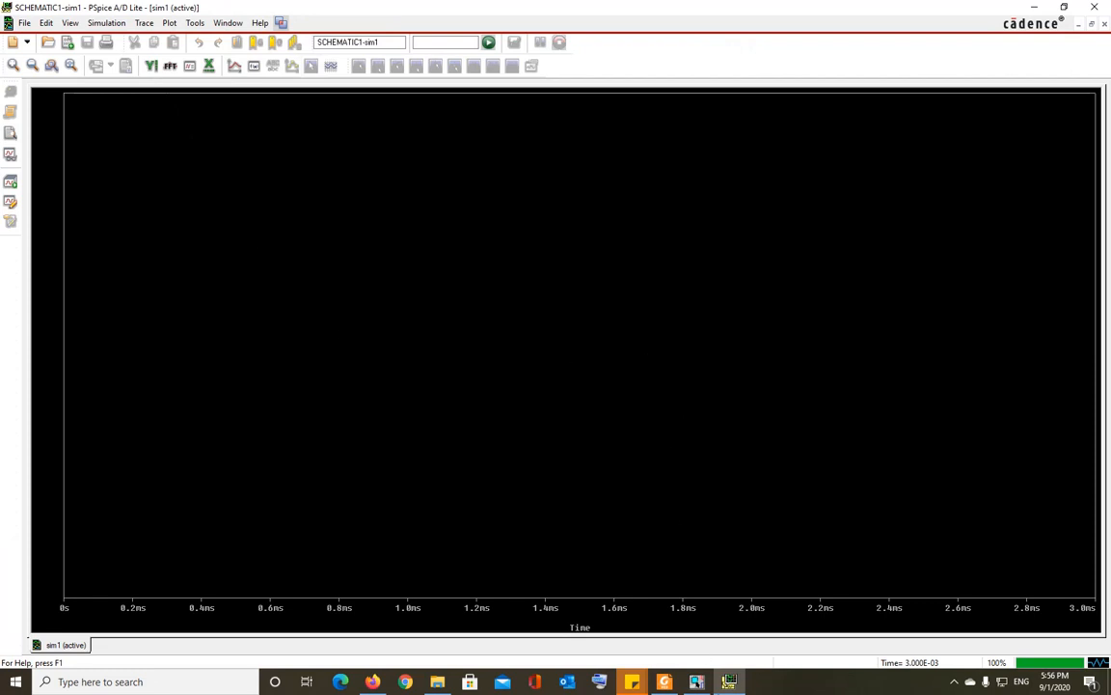
click(696, 682)
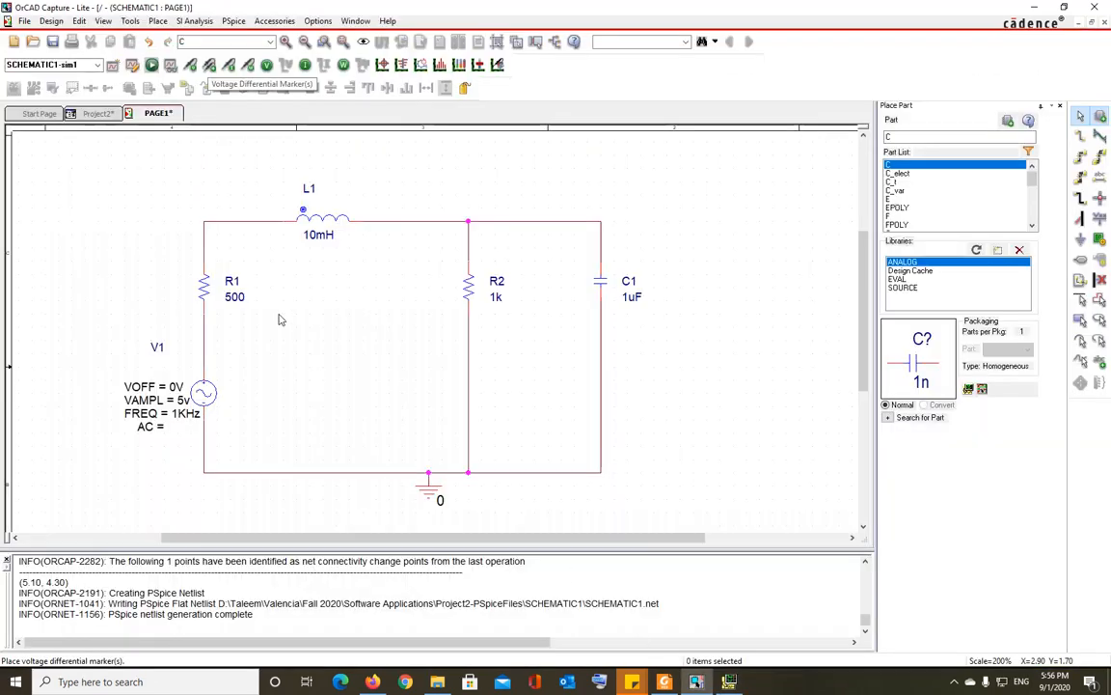
click(208, 66)
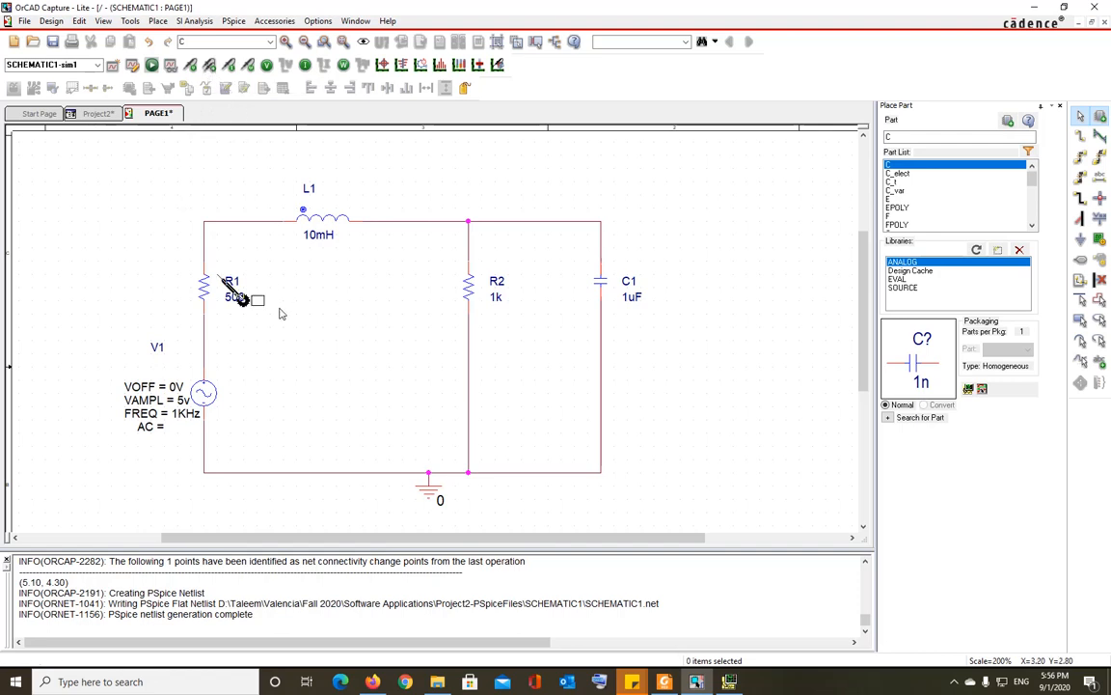
click(209, 307)
click(608, 367)
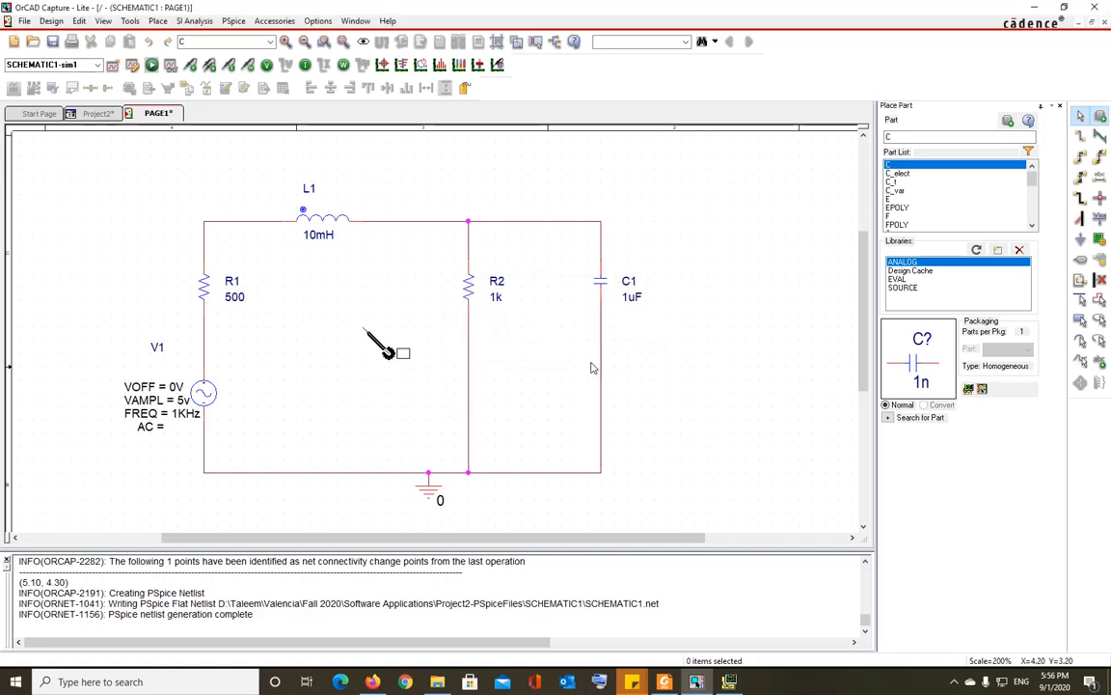
click(209, 318)
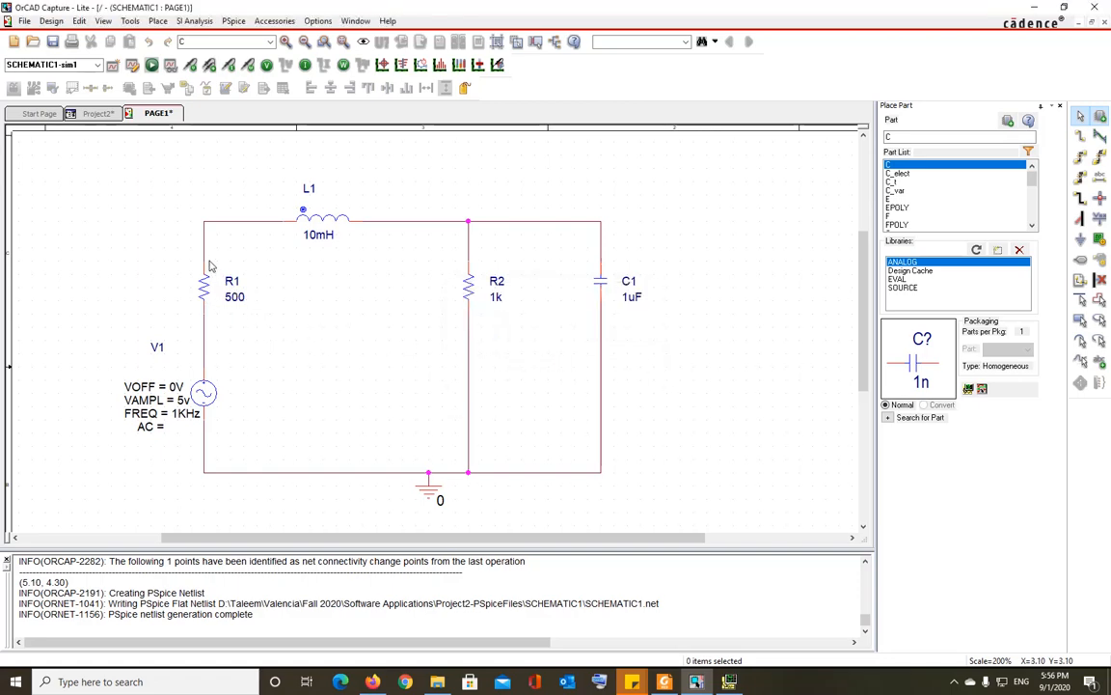
click(208, 265)
click(731, 682)
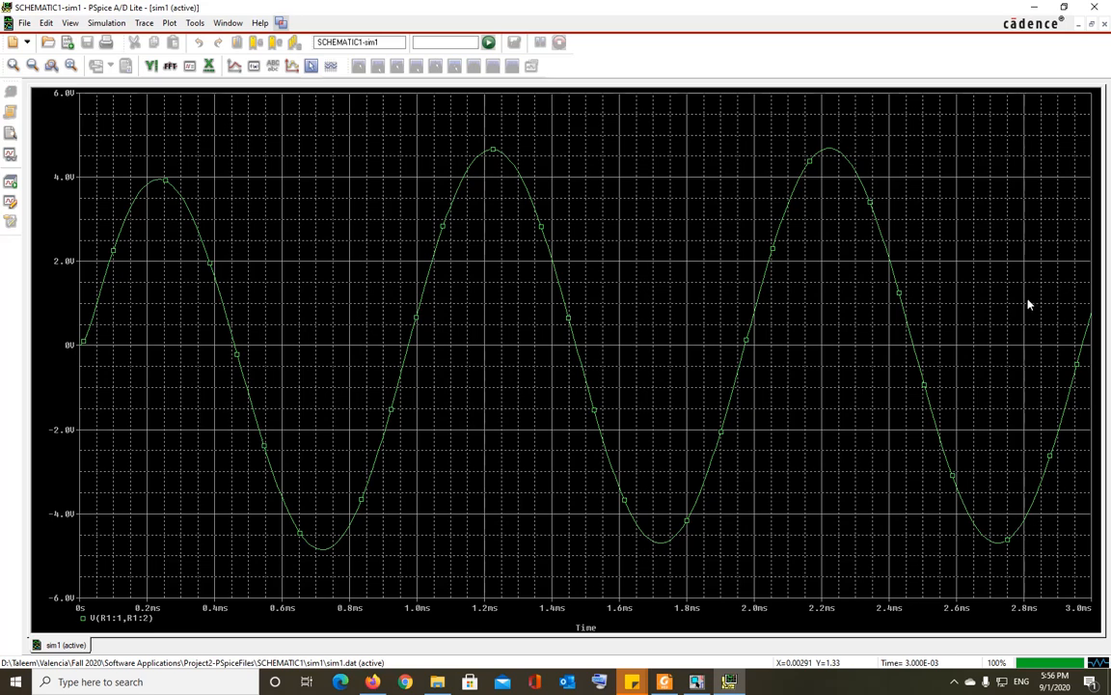
Turn on the plot cursors, placing the first at about 1.22 ms on the R1 waveform's second crest and the second at about 1.60 ms.
click(311, 65)
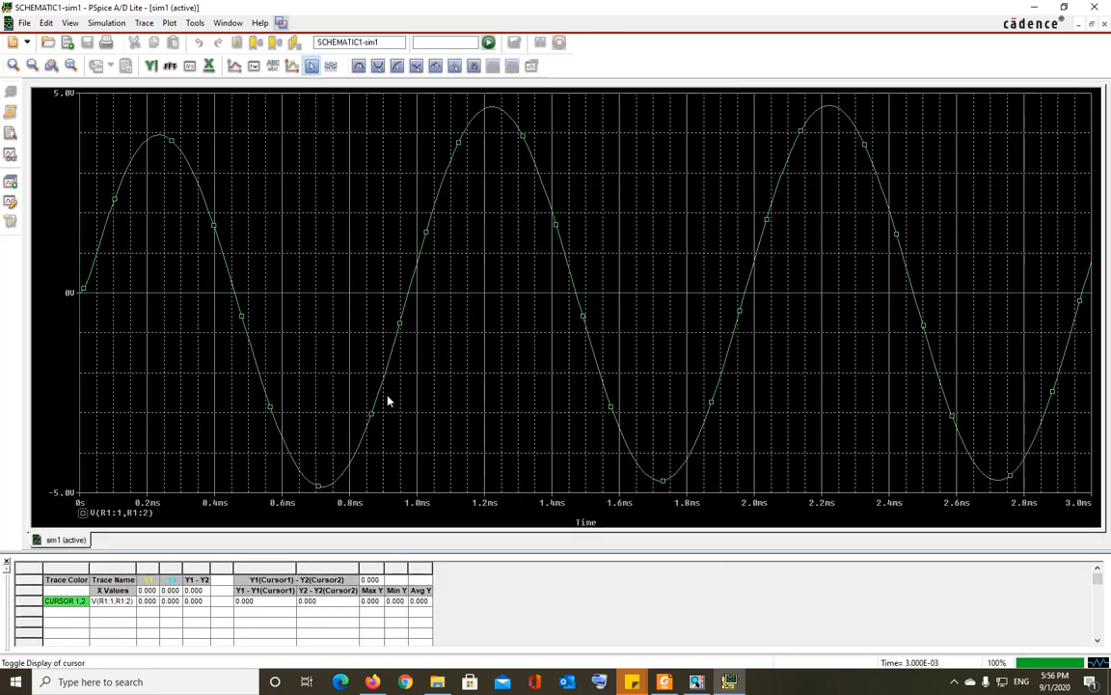
drag(286, 229, 449, 232)
right_drag(449, 232, 619, 256)
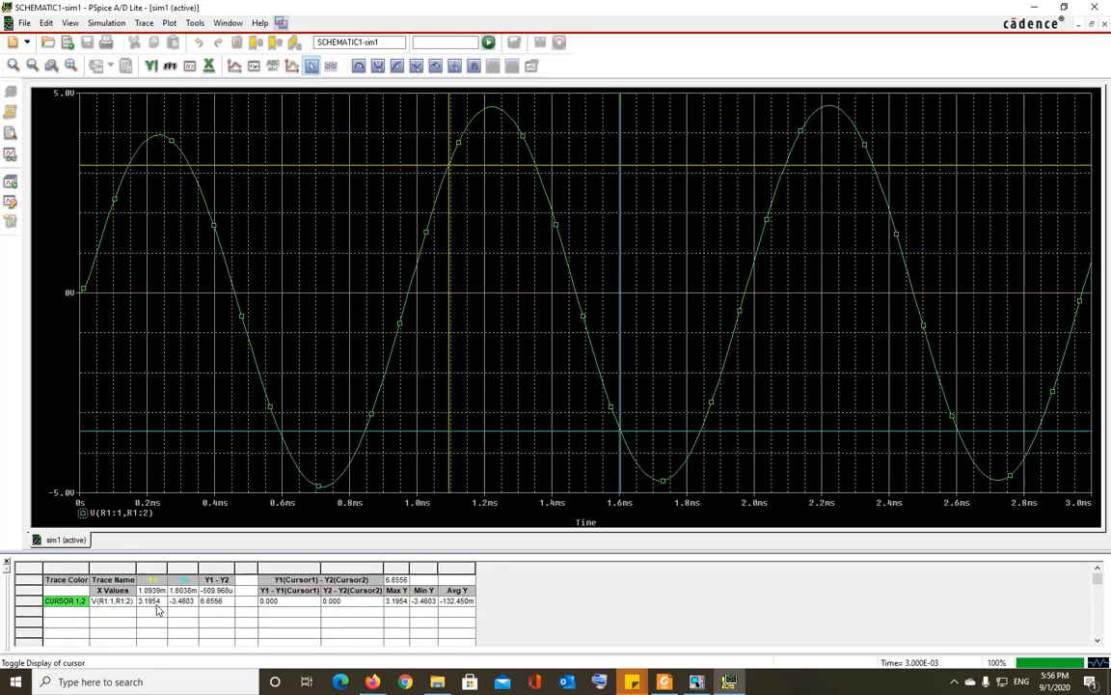
drag(367, 258, 493, 239)
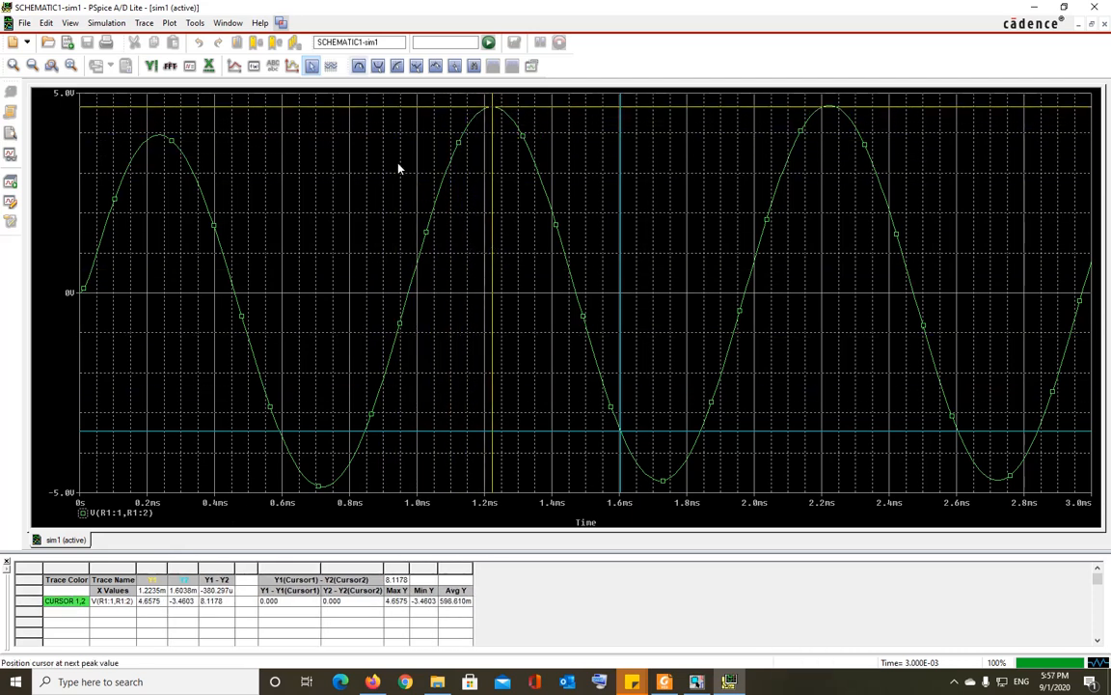
Measure R1's voltage swing with the first cursor on the crest at about 1.23 ms and the second on the trough at about 1.74 ms.
click(358, 67)
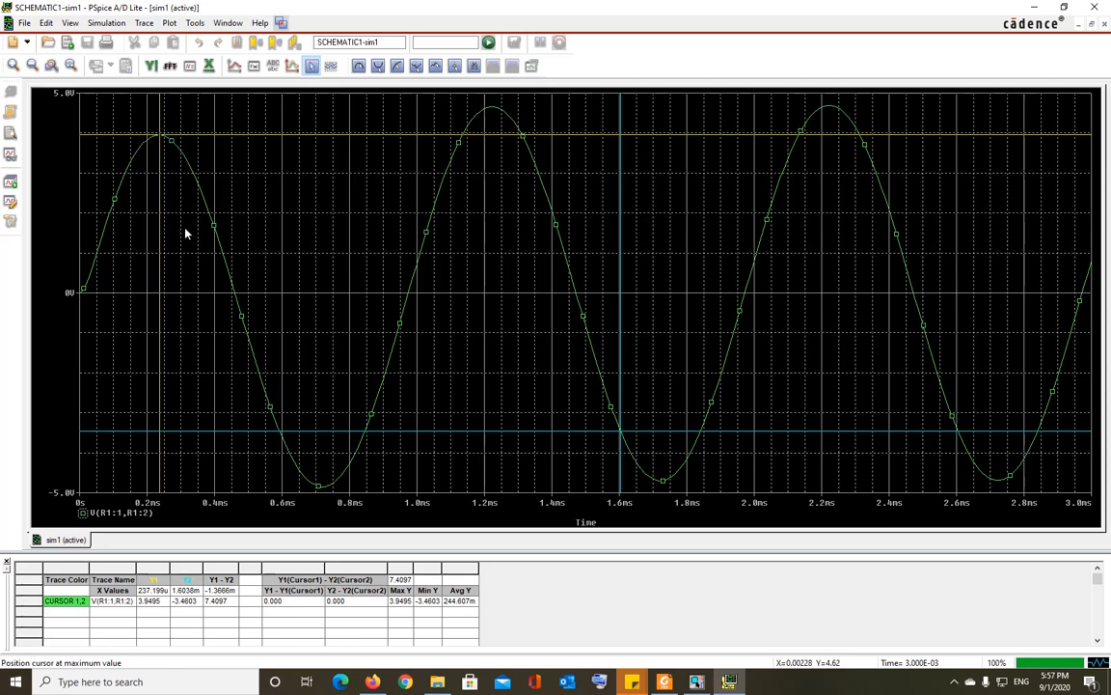
drag(183, 230, 216, 238)
drag(250, 247, 494, 273)
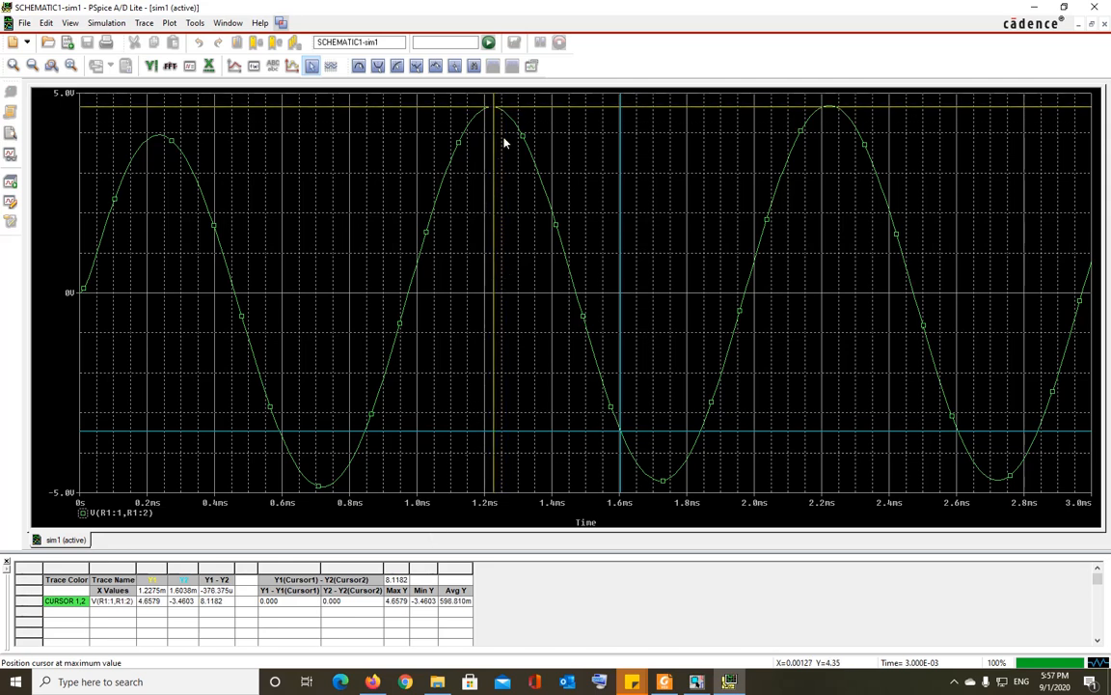
right_drag(357, 363, 666, 376)
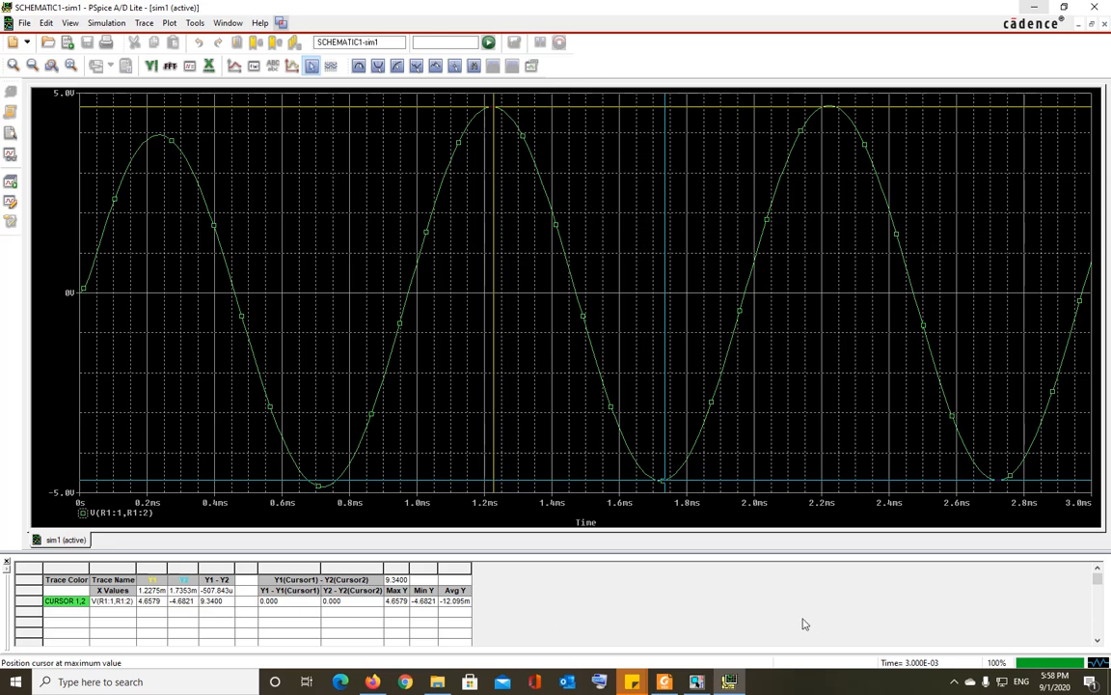
Replace the differential markers across R1 in the schematic with a power dissipation marker on R2 and view its plot.
click(1034, 8)
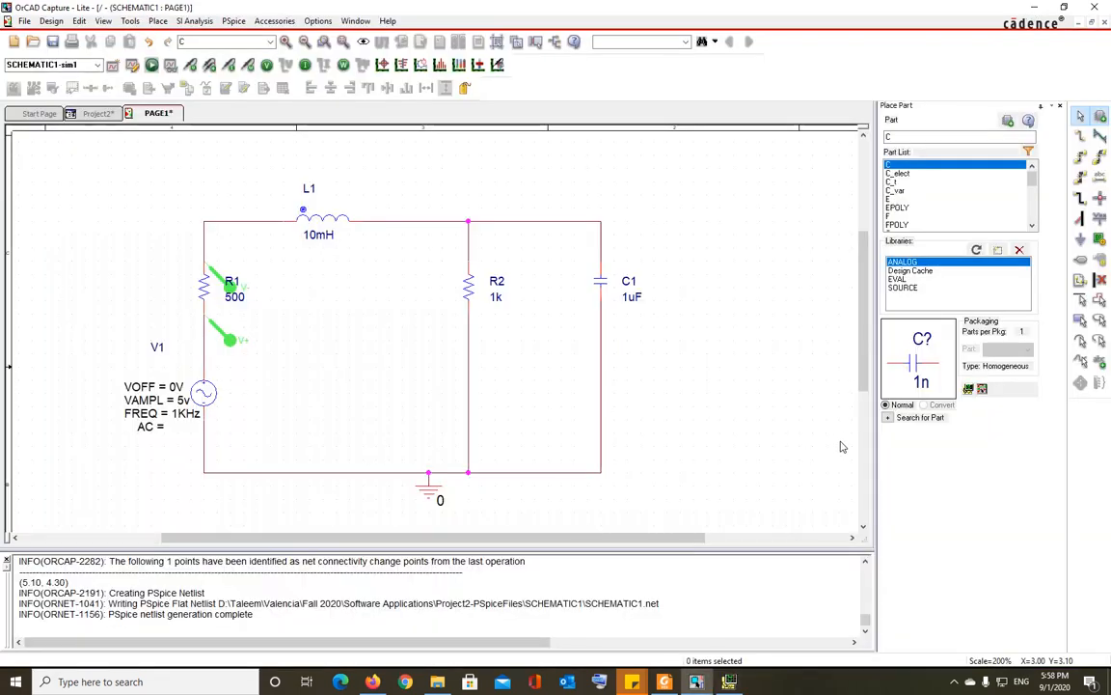
click(231, 344)
key(Delete)
click(229, 65)
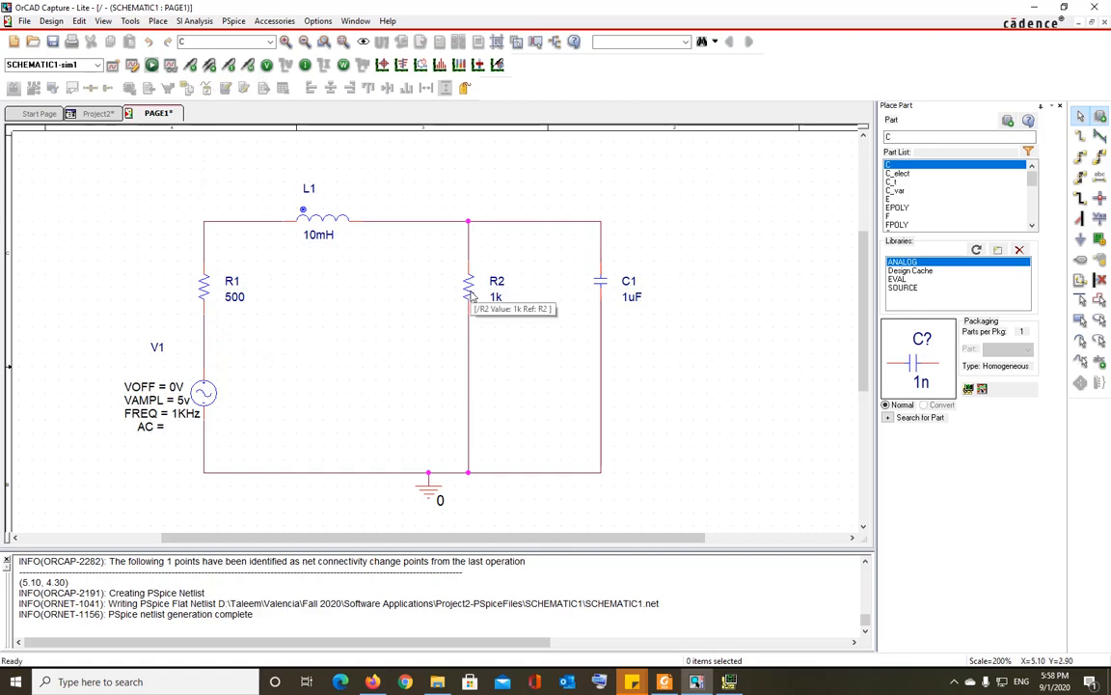
click(470, 299)
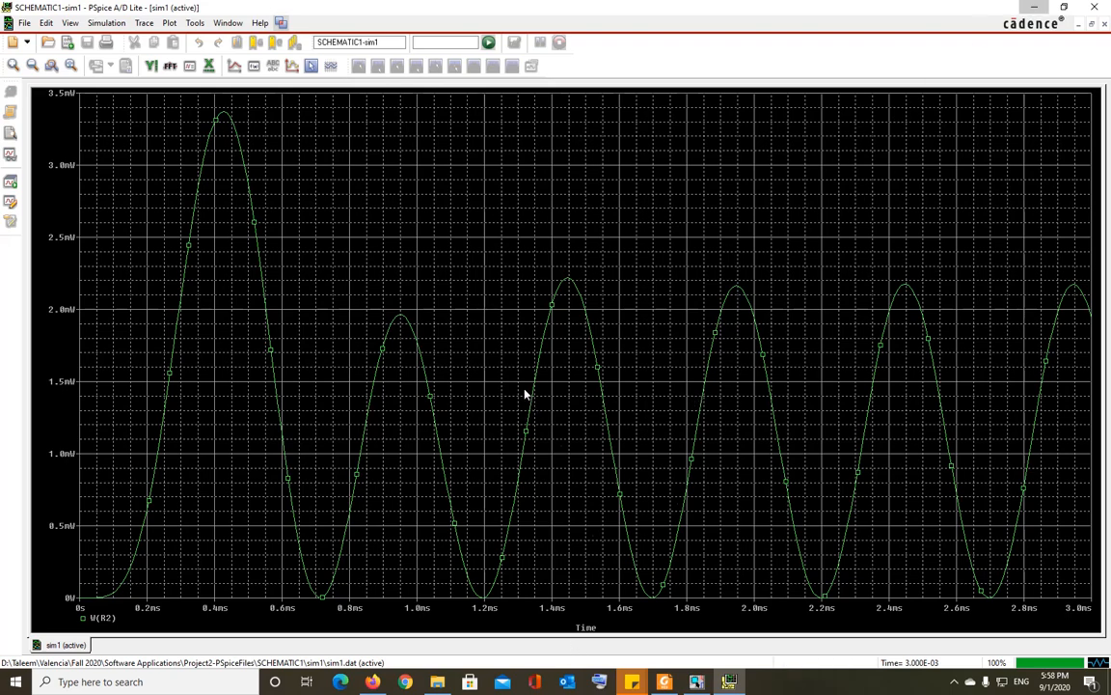
key(alt+Tab)
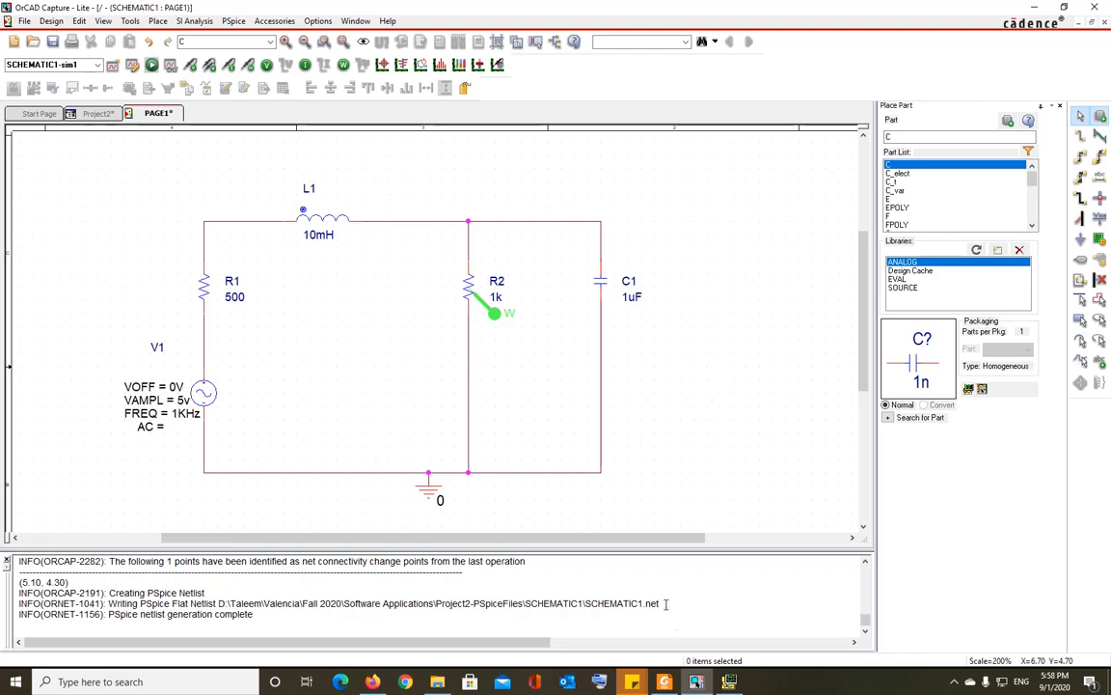
Switch to the PSpice tutorial PDF in Foxit Reader and find Exercise 4.
click(668, 682)
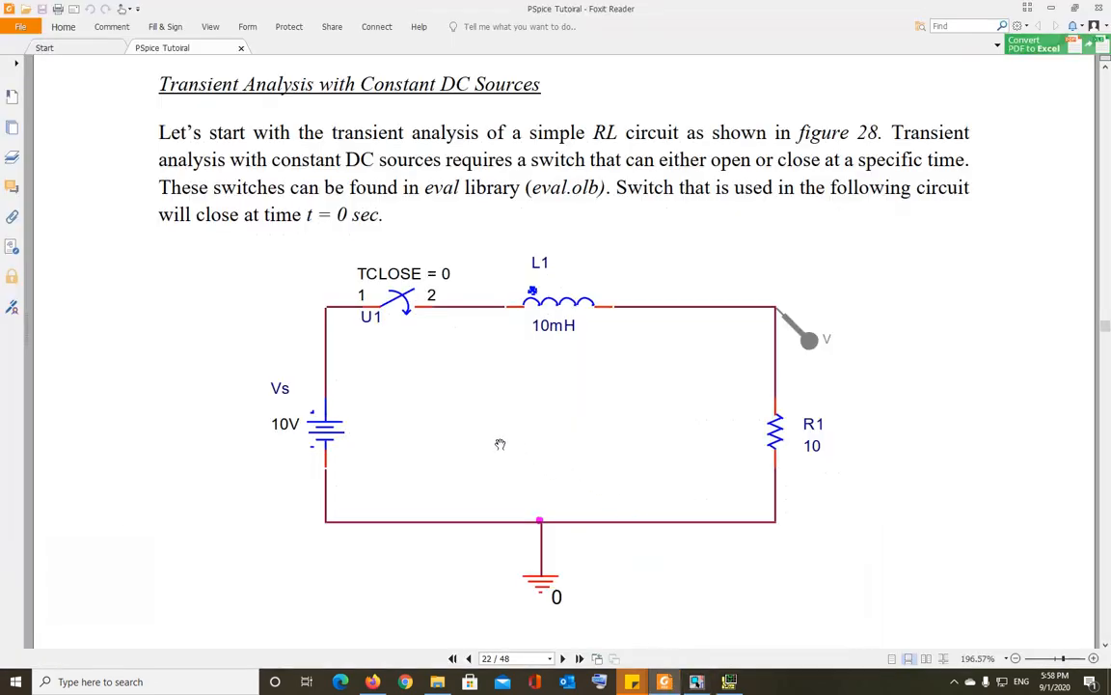
ctrl+scroll(497, 444, up, 2)
scroll(497, 446, down, 15)
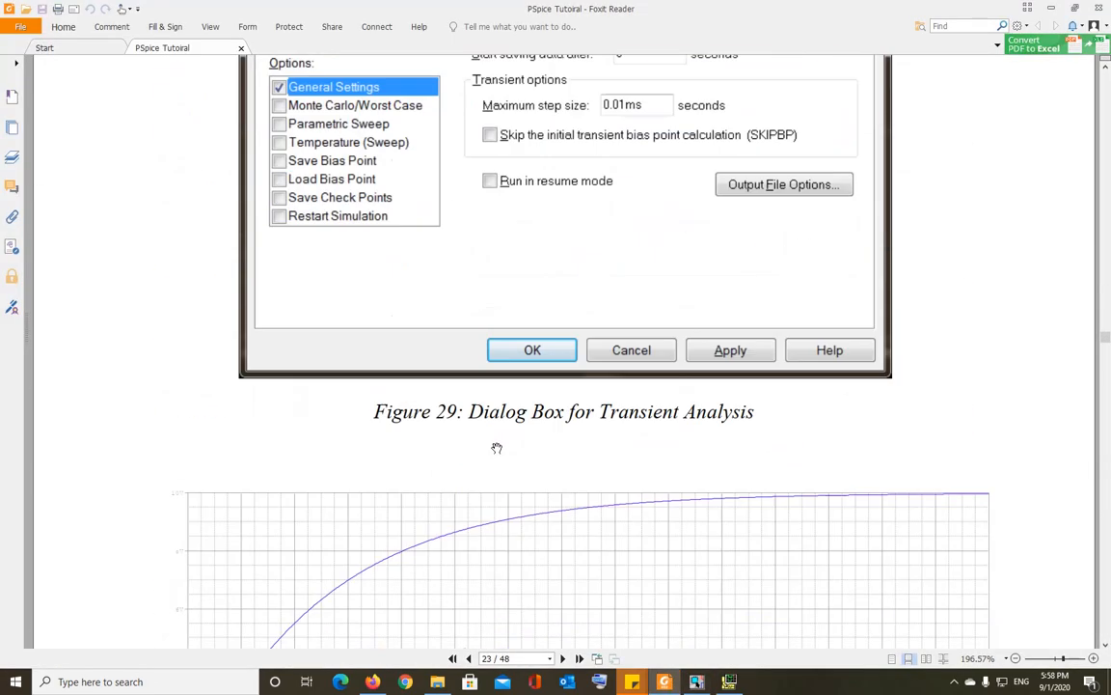
scroll(497, 448, down, 10)
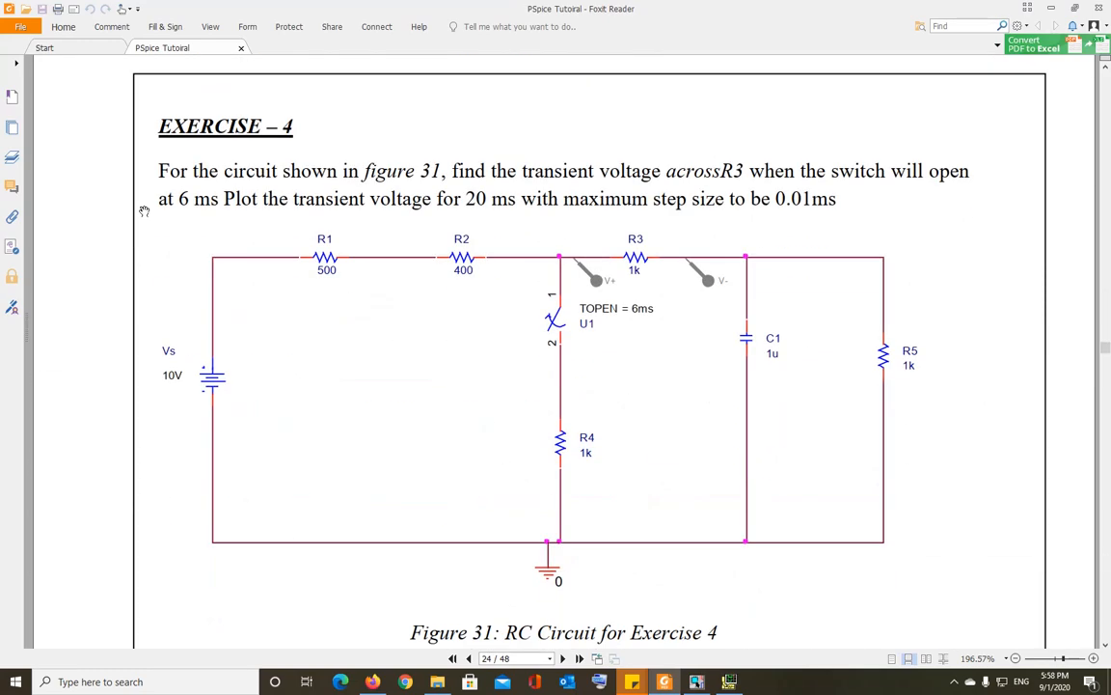